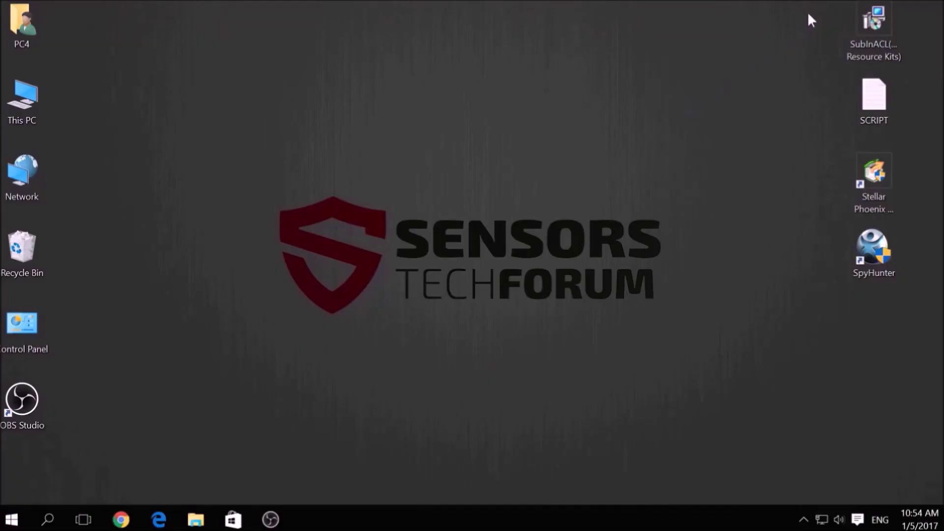
Launch System Configuration by running msconfig from the Run dialog.
drag(809, 15, 896, 307)
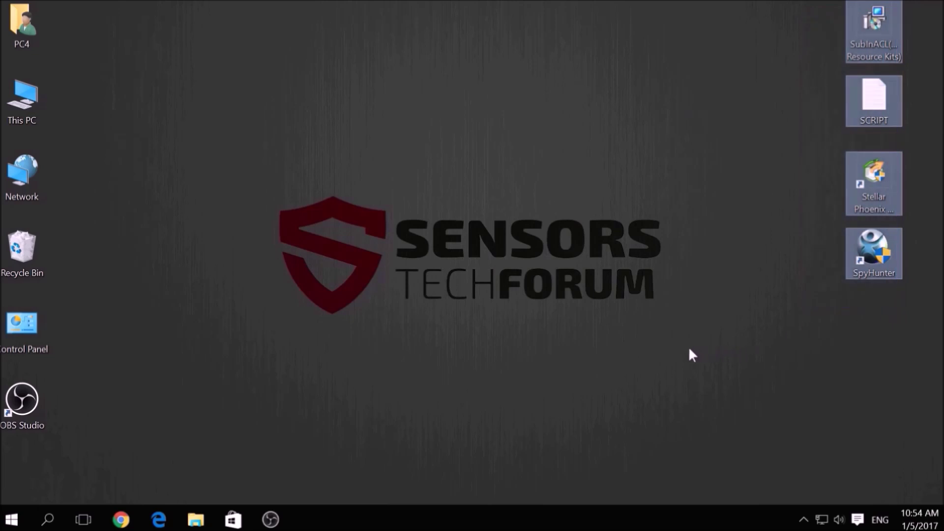
click(641, 351)
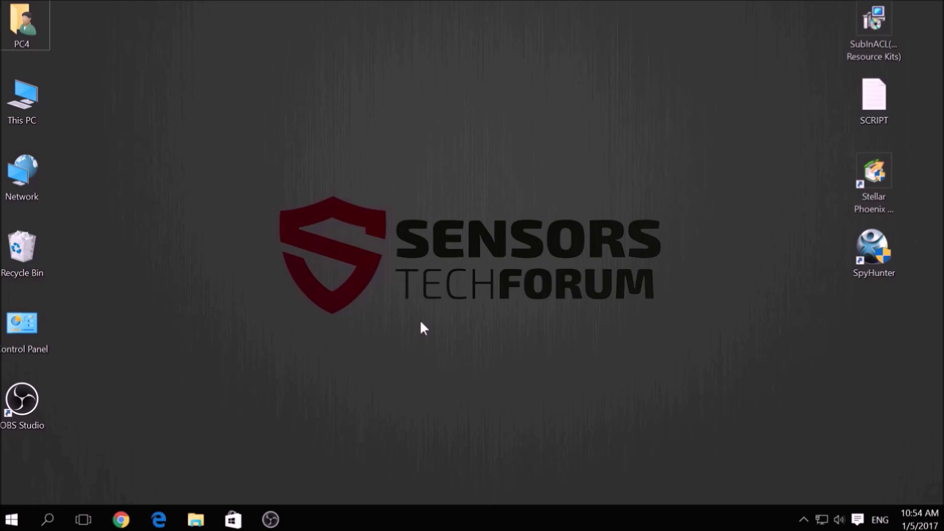
key(super+r)
key(BackSpace)
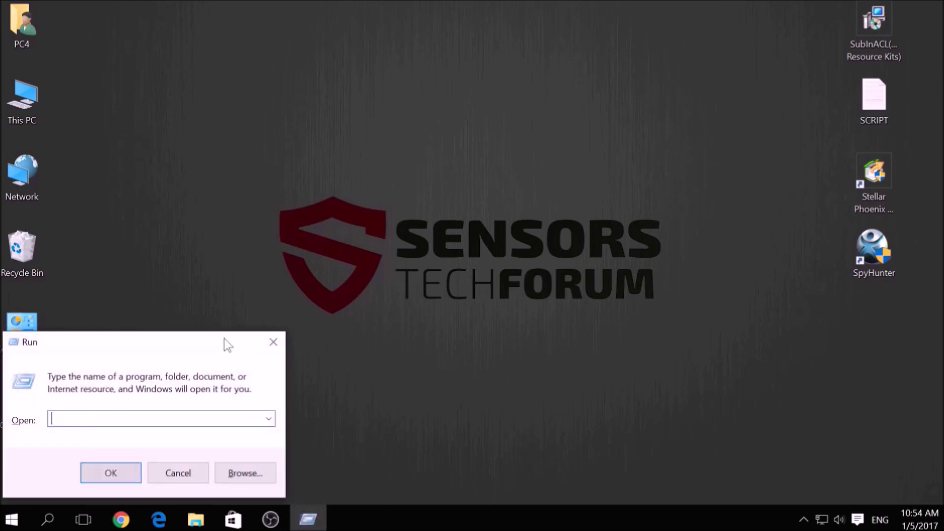
drag(225, 338, 508, 207)
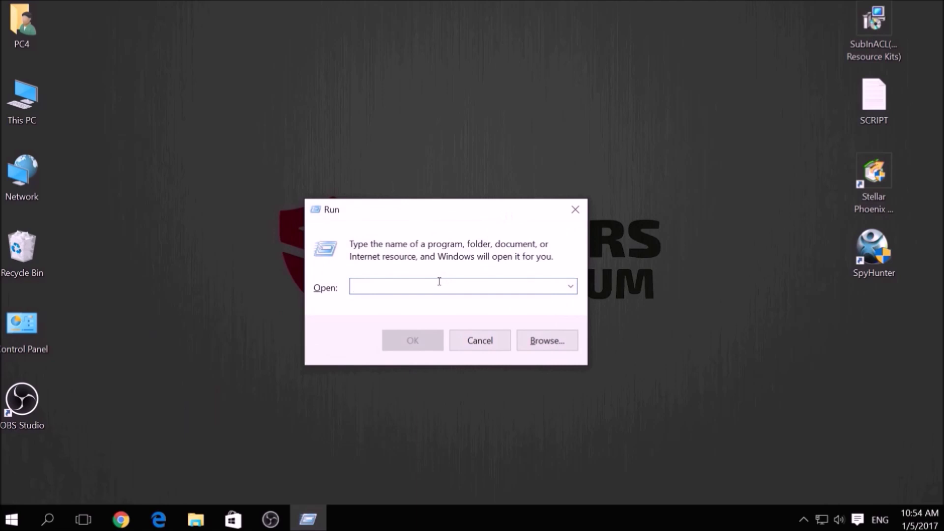
text(msc)
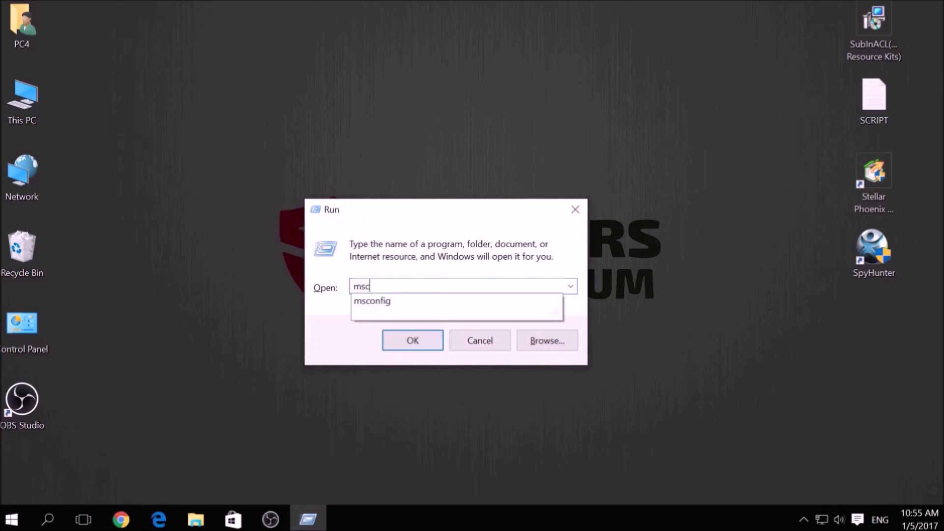
text(onfig)
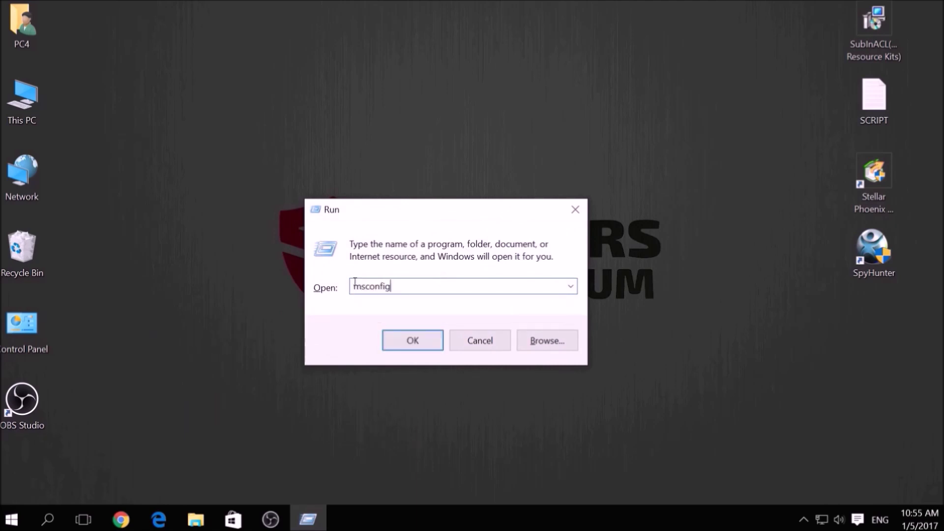
click(412, 339)
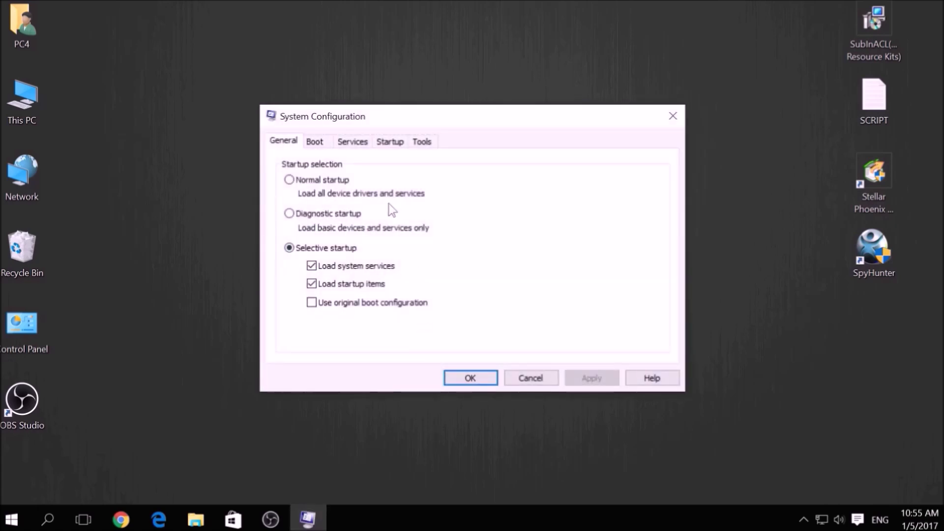
On the Boot tab, set Safe boot to Network, then apply and confirm.
click(326, 146)
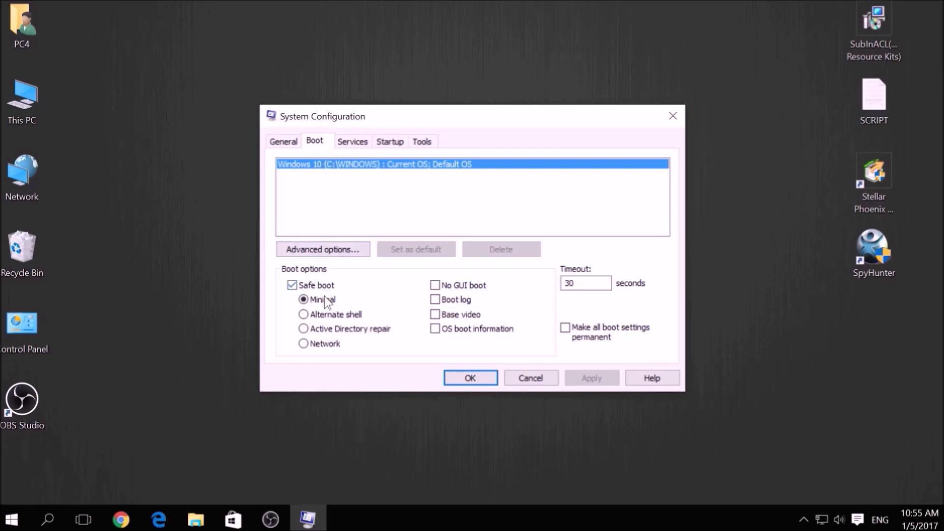
click(327, 344)
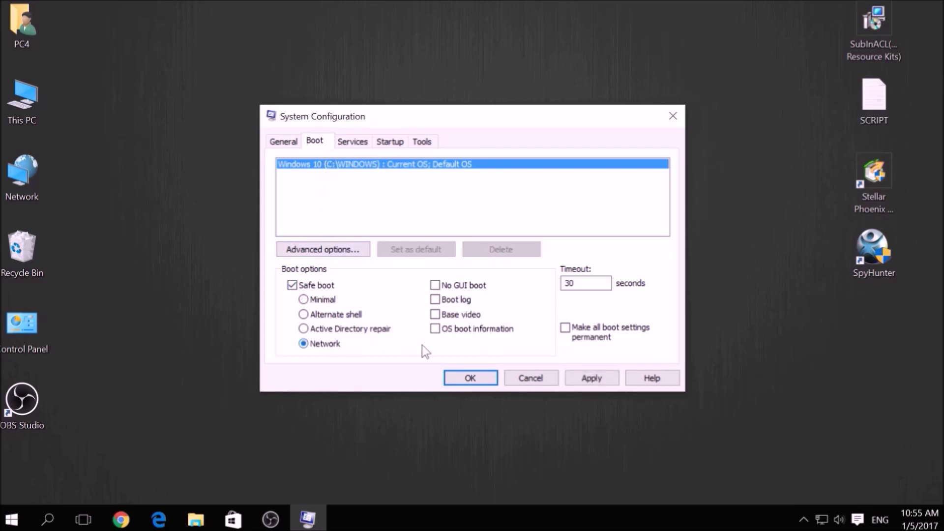
click(567, 374)
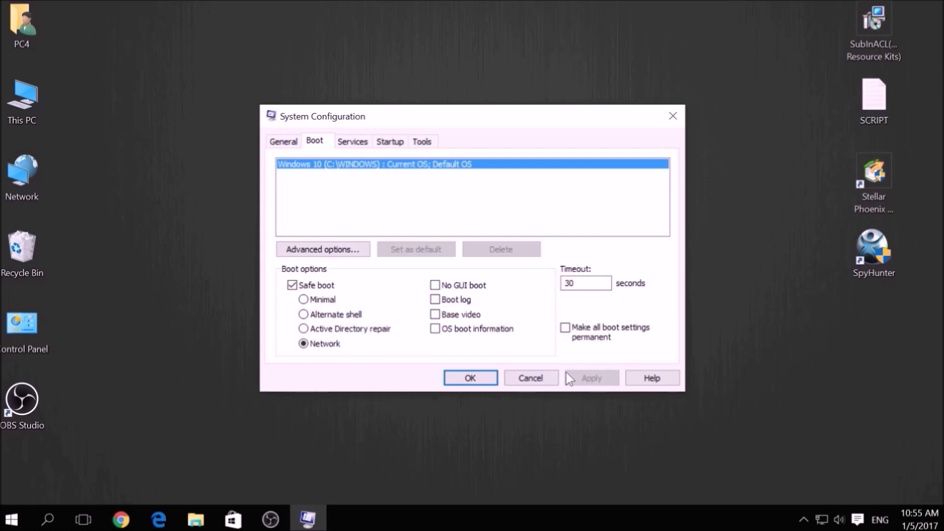
click(459, 378)
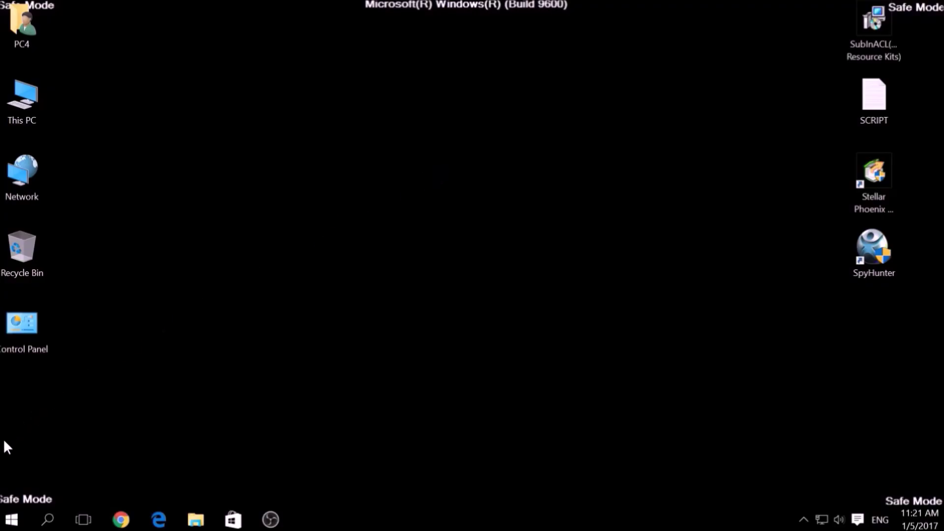
Restart into the Safe Mode desktop and select the SubInACL installer icon.
drag(1, 472, 61, 502)
drag(849, 444, 943, 504)
click(862, 54)
Open SCRIPT in Notepad, copy all eight subinacl commands, and minimize it.
ctrl+click(873, 102)
double_click(874, 102)
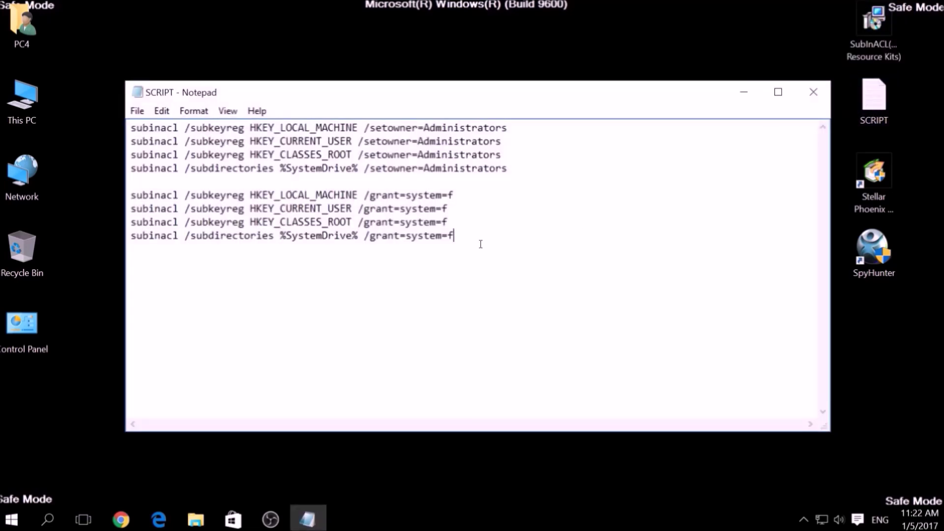
drag(481, 241, 106, 126)
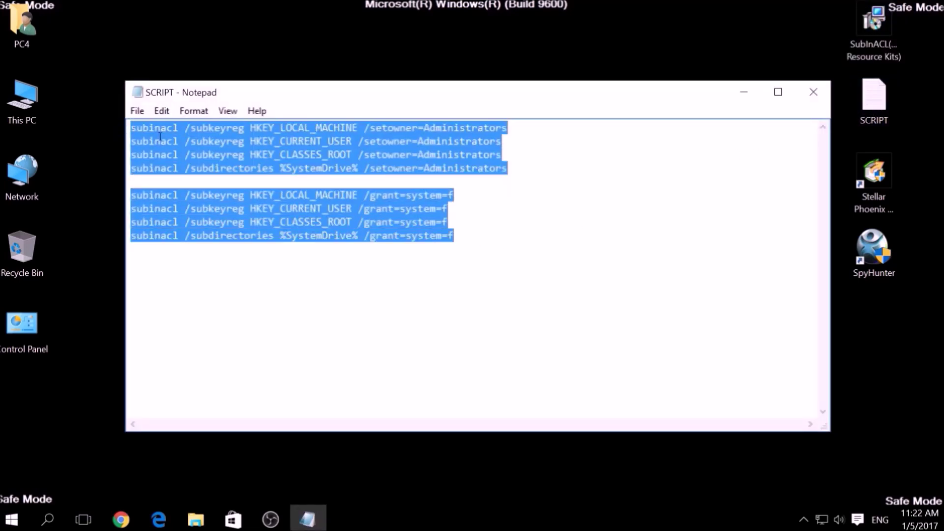
right_click(251, 136)
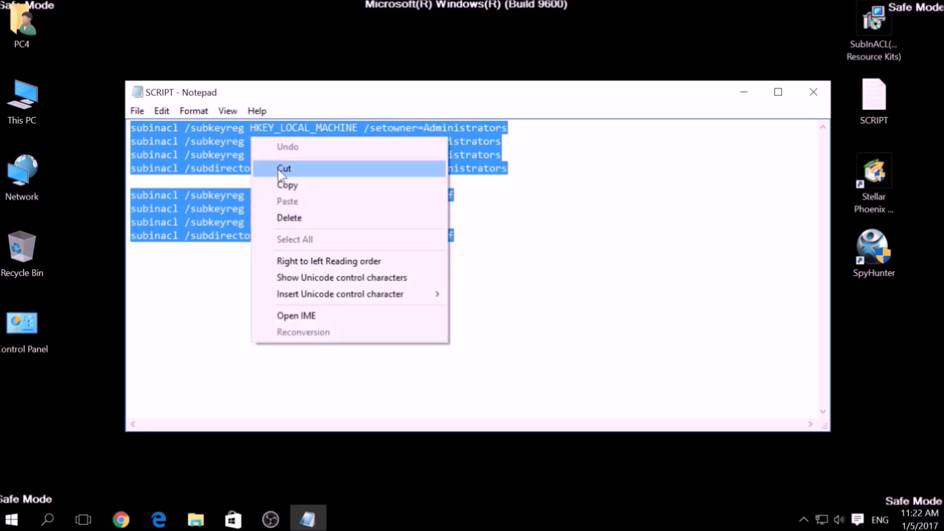
click(285, 186)
click(285, 168)
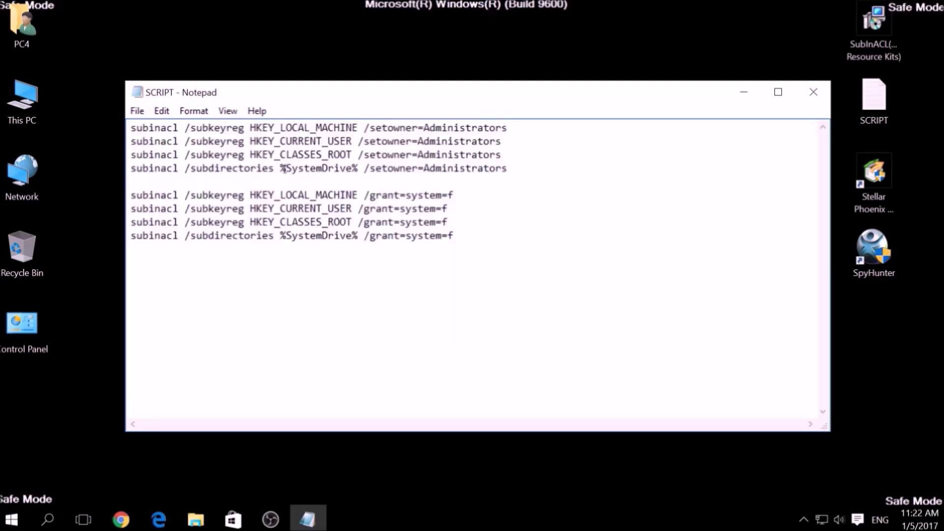
click(751, 98)
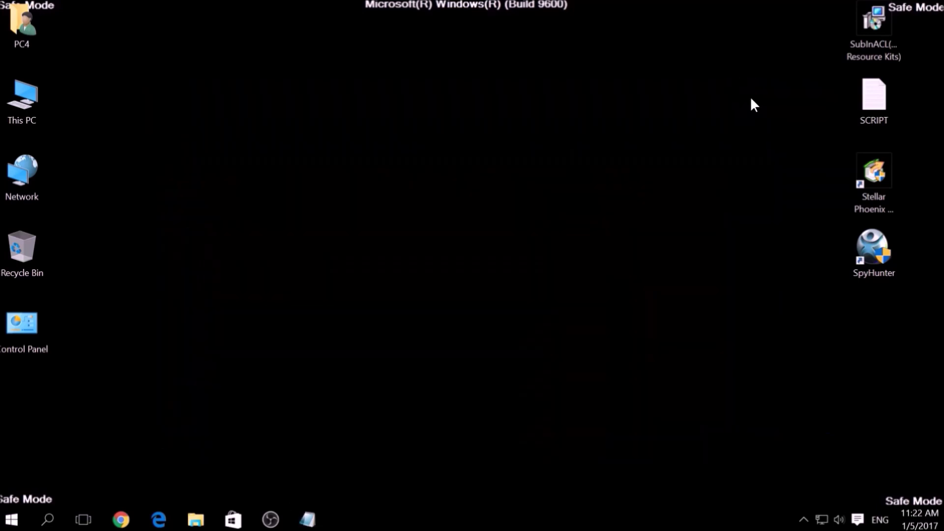
Run the SubInACL installer, accept the license, install SubInAcl.exe, and finish.
double_click(863, 54)
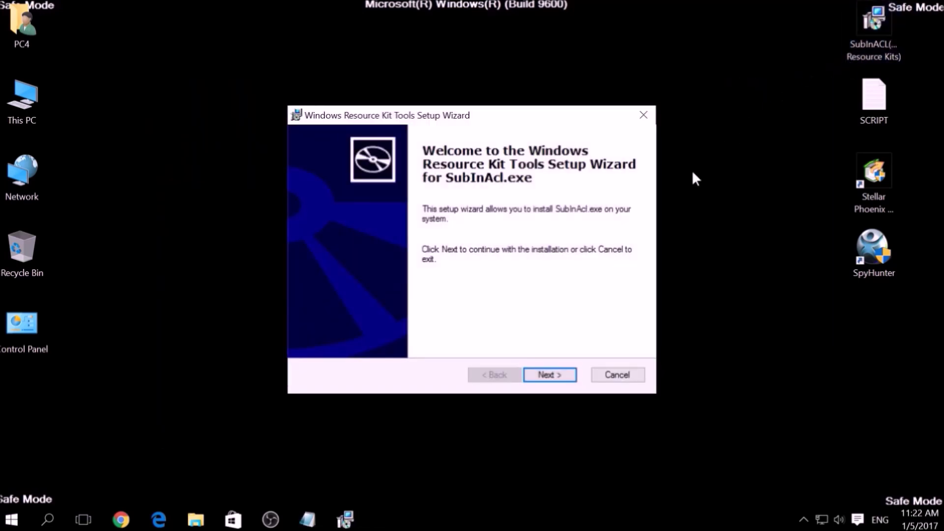
click(549, 374)
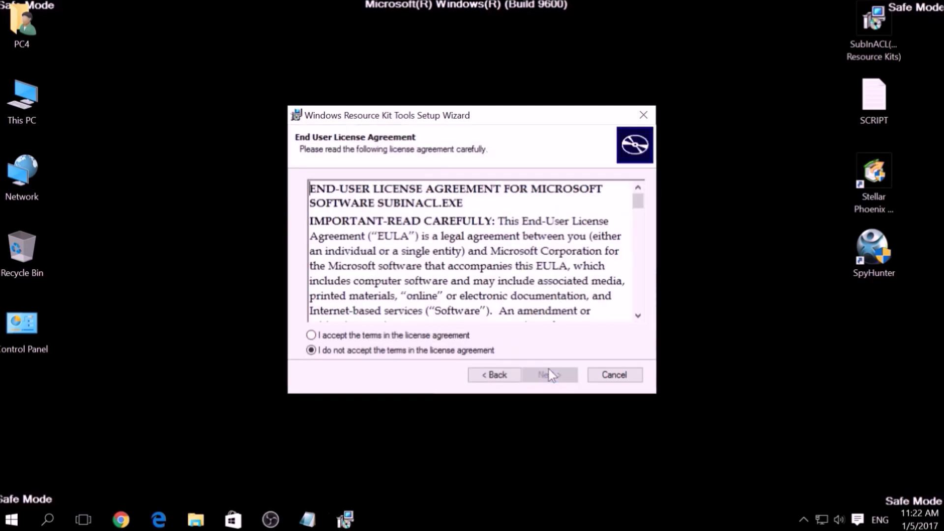
click(466, 335)
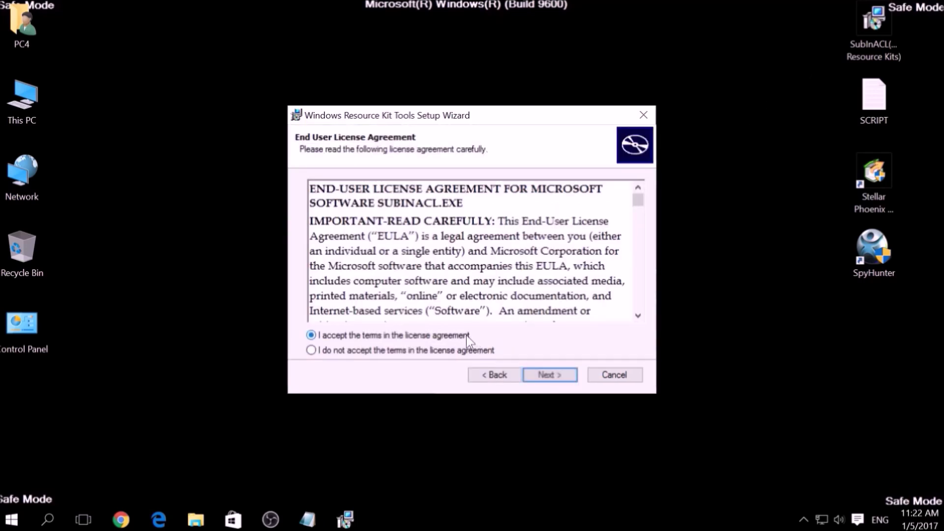
click(535, 370)
click(536, 376)
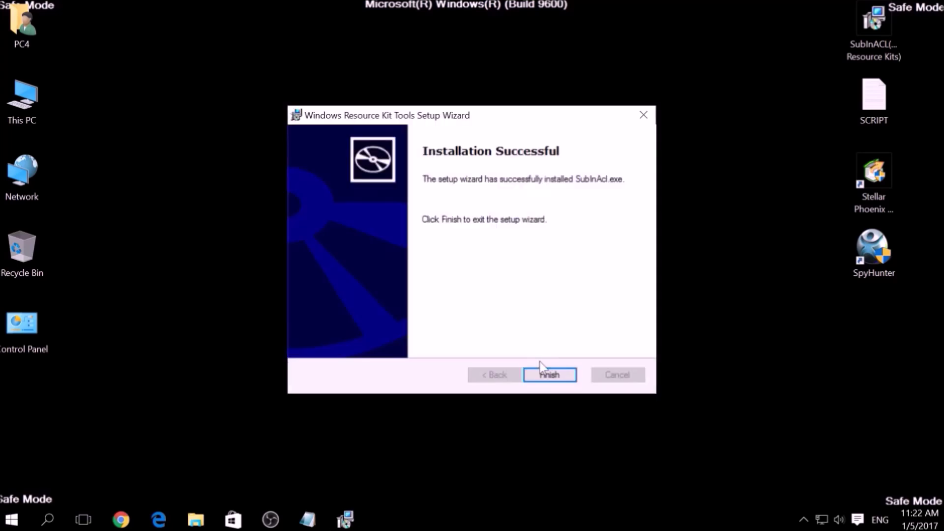
click(544, 377)
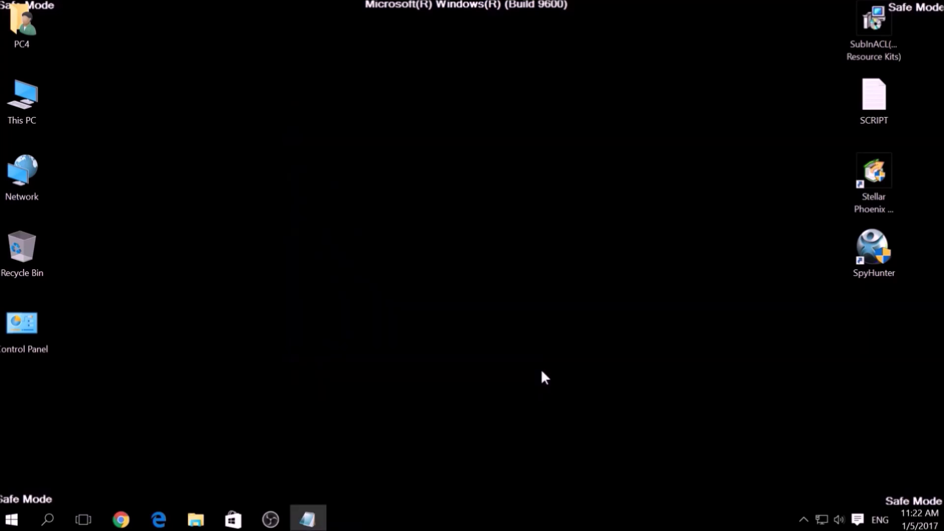
Save the script to the Desktop as FIX.BAT with file type All Files.
click(316, 508)
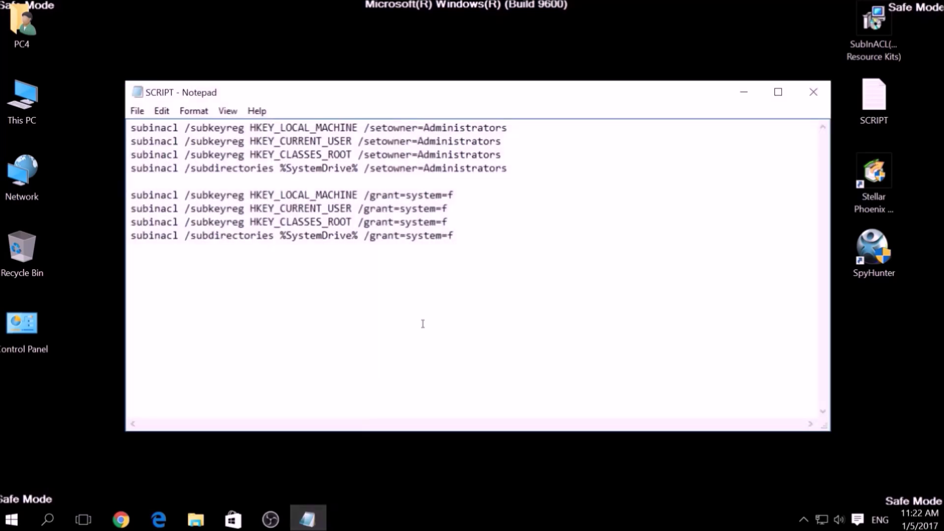
mouse_move(460, 241)
mouse_down()
mouse_move(170, 127)
mouse_move(129, 122)
mouse_up()
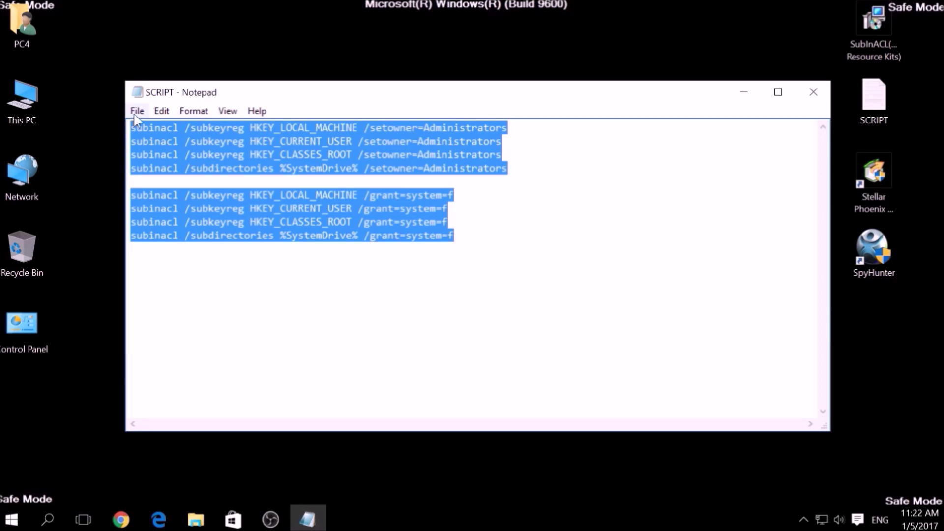
click(134, 114)
click(172, 178)
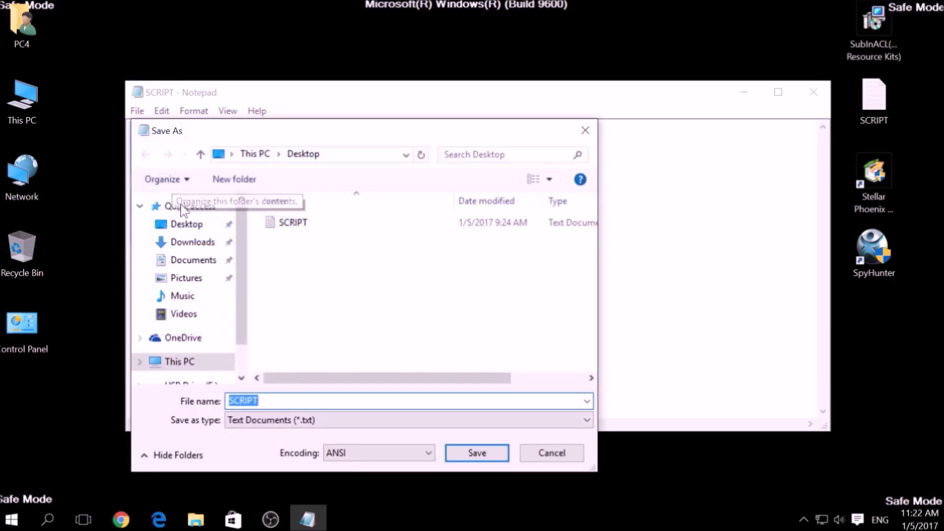
click(182, 227)
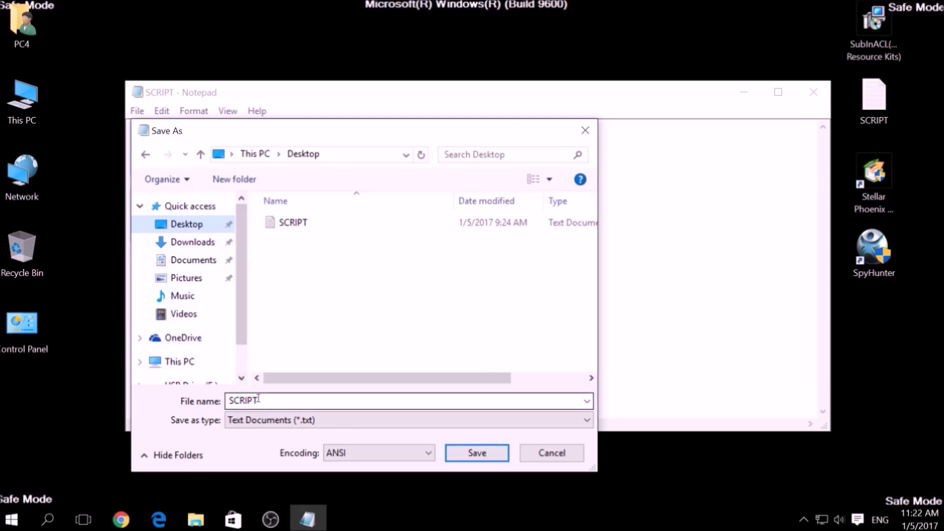
double_click(236, 399)
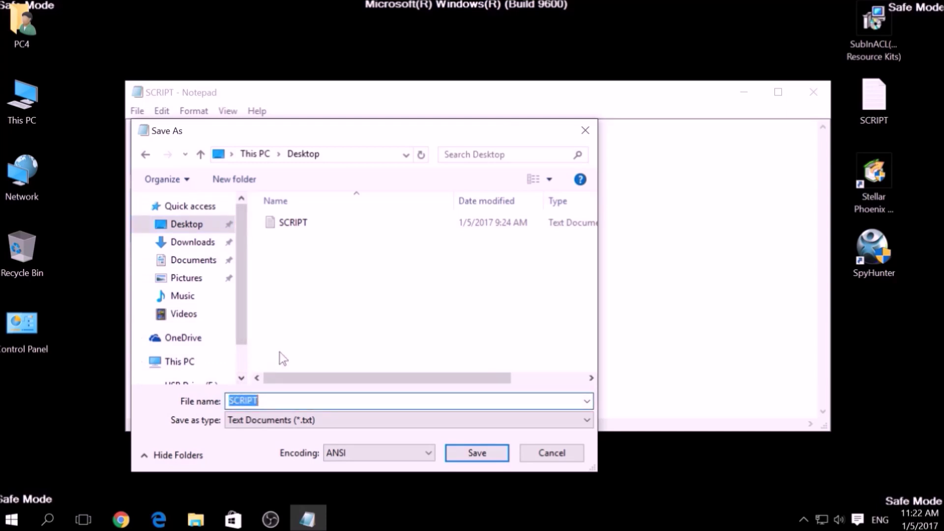
text(FiX)
text(.B)
text(AT)
key(shift+Left)
key(shift+Left)
key(shift+Left)
click(250, 423)
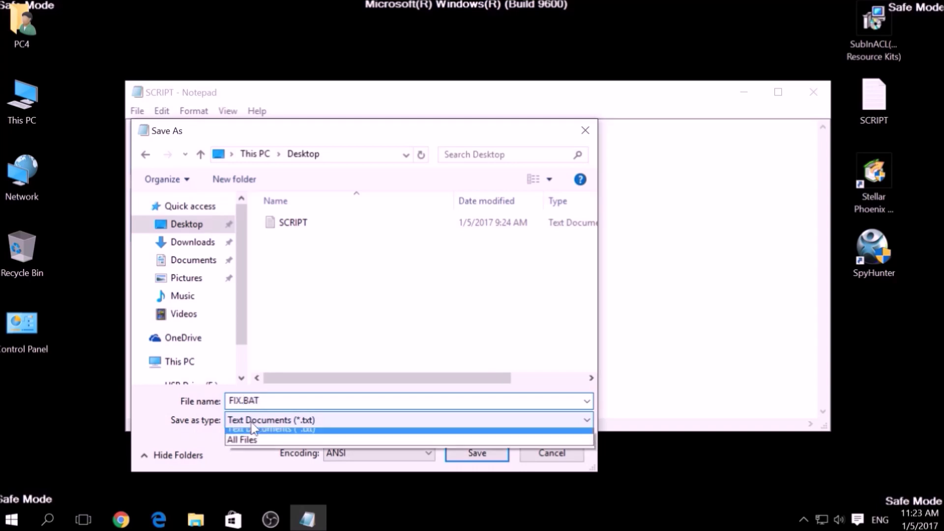
click(255, 445)
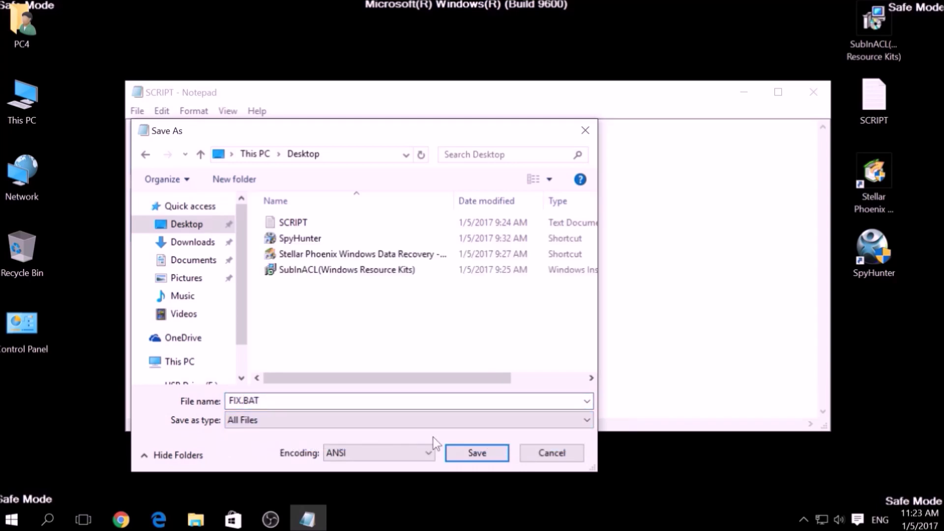
click(465, 449)
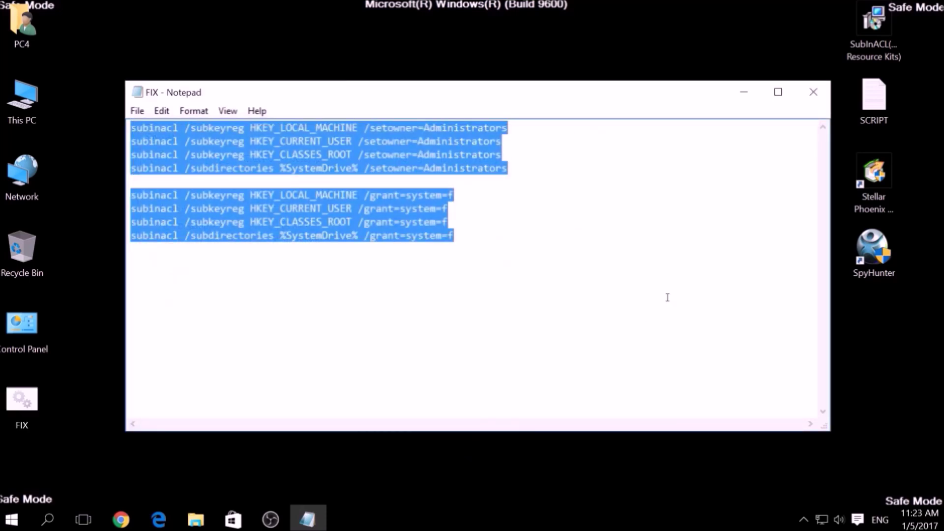
Close Notepad and copy the FIX batch file from the desktop.
click(815, 91)
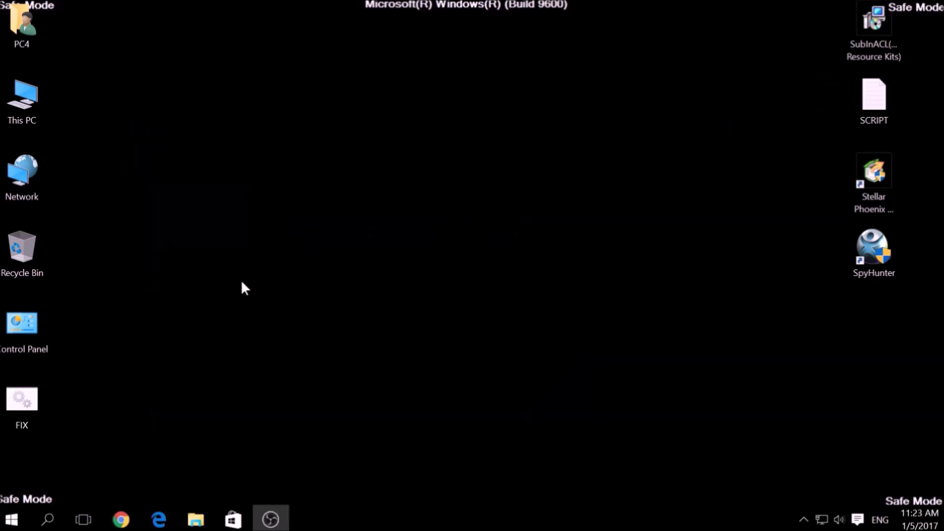
click(28, 390)
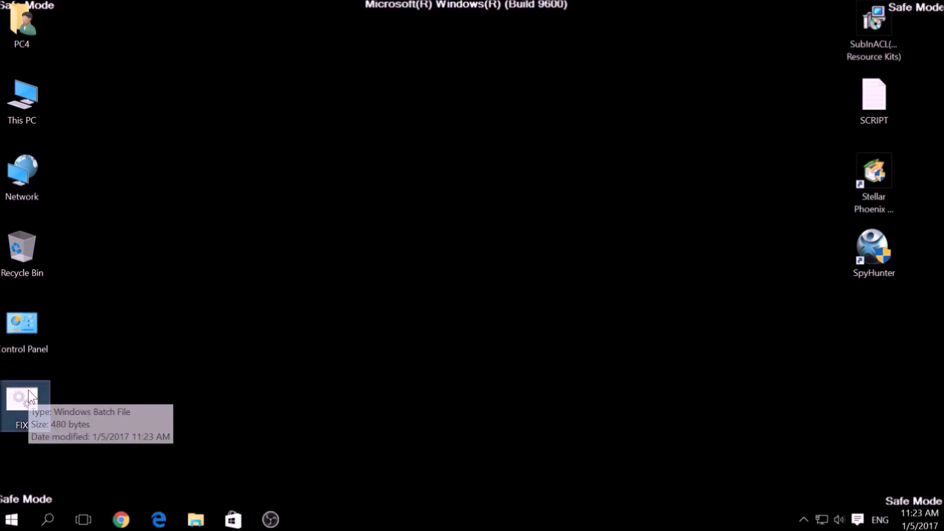
right_click(28, 390)
click(70, 301)
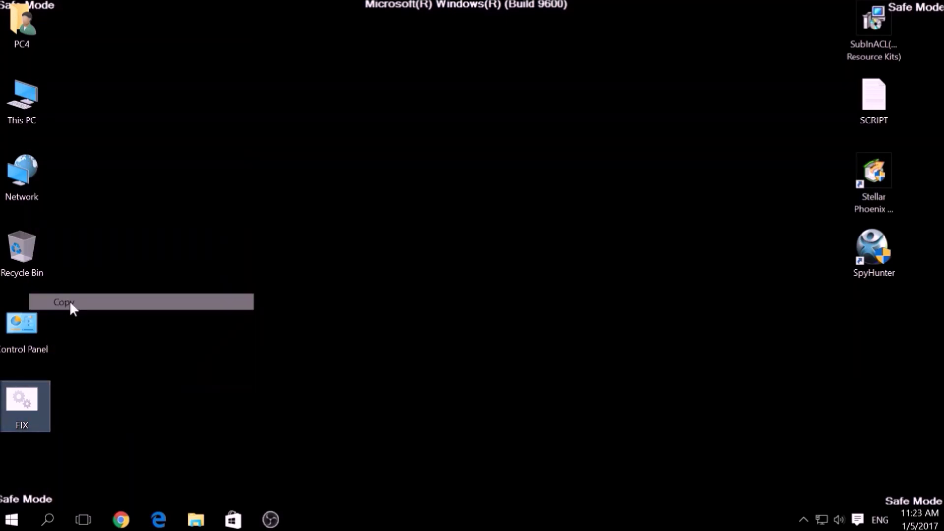
double_click(37, 105)
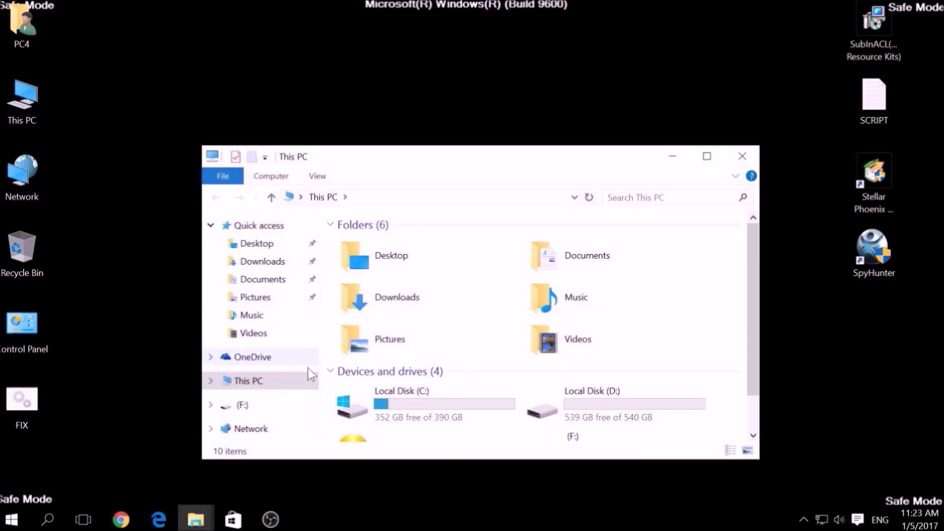
Browse to C:\Program Files (x86)\Windows Resource Kits\Tools in File Explorer.
double_click(352, 399)
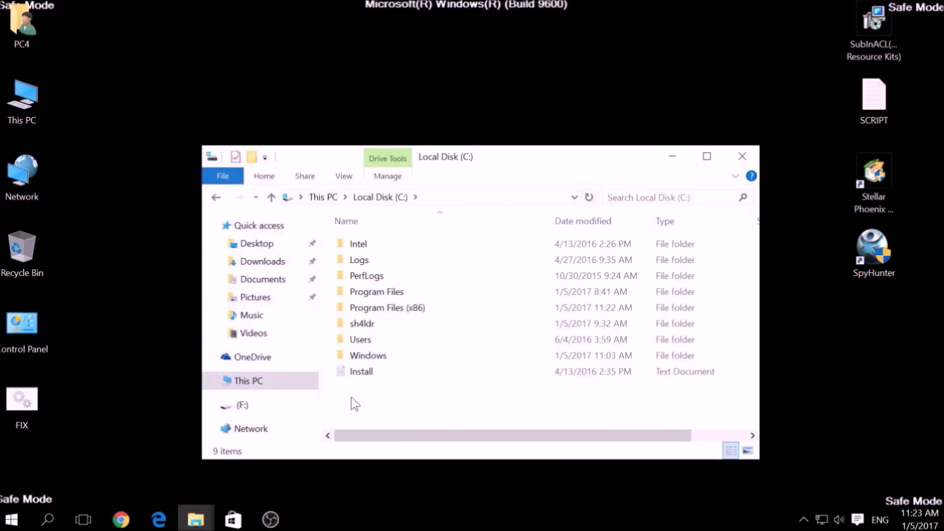
double_click(376, 308)
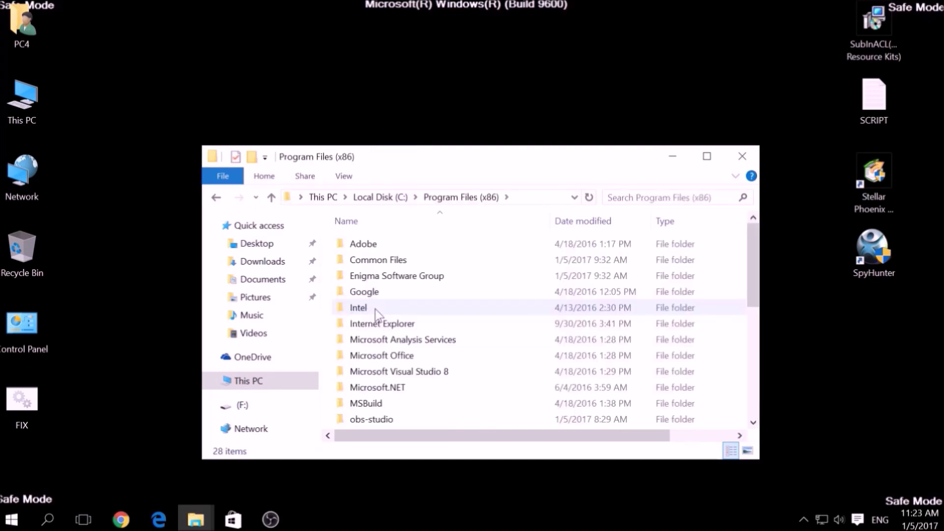
click(375, 309)
key(w)
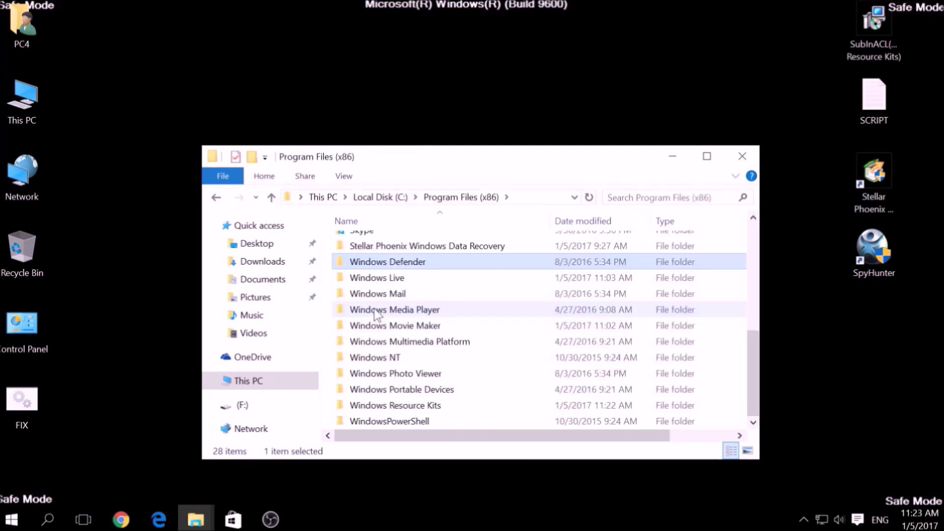
click(386, 404)
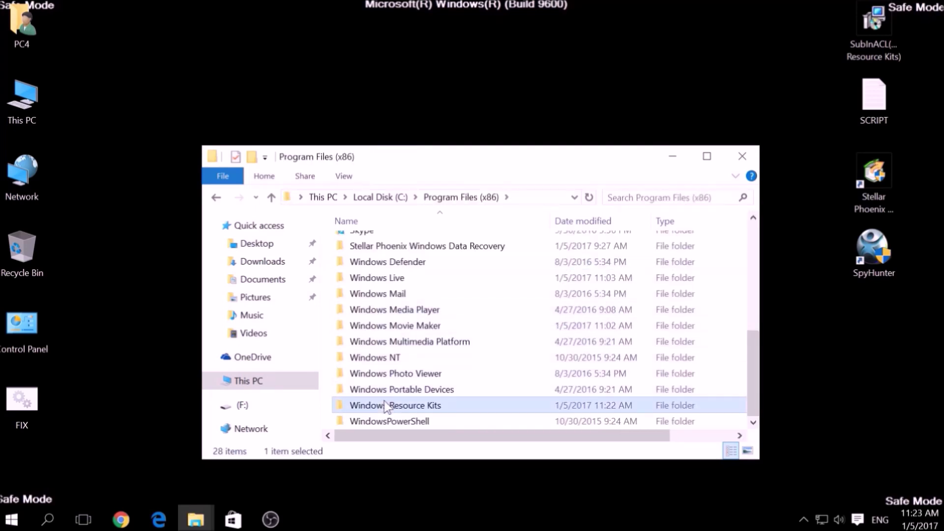
double_click(386, 404)
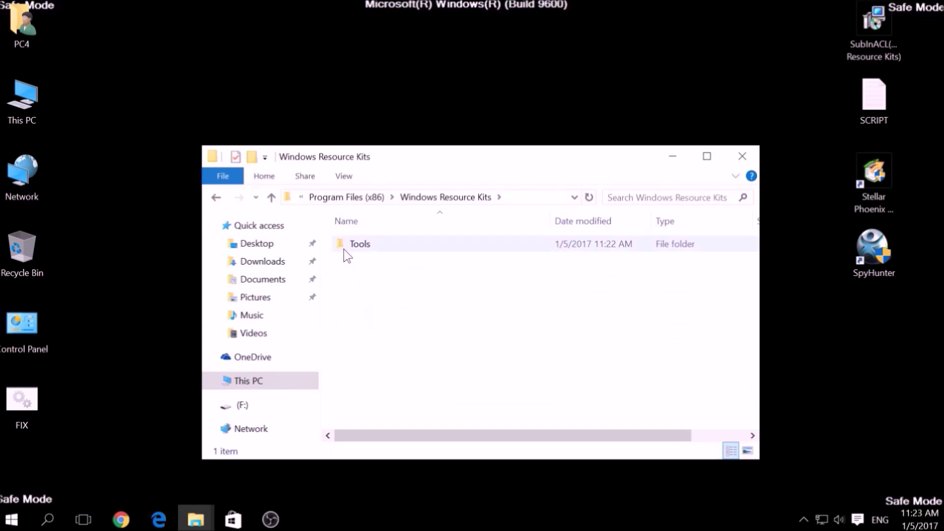
double_click(358, 251)
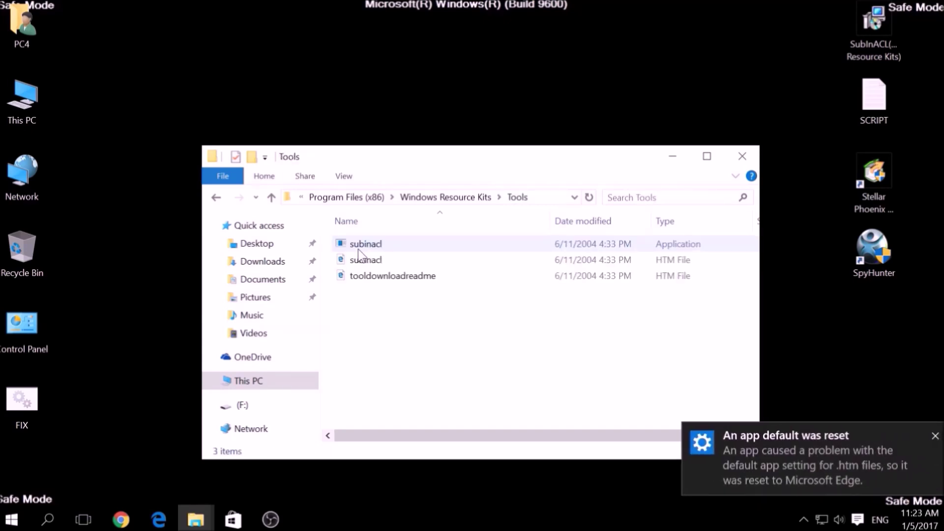
Paste FIX into the Tools folder with administrator approval, then close Explorer.
right_click(356, 306)
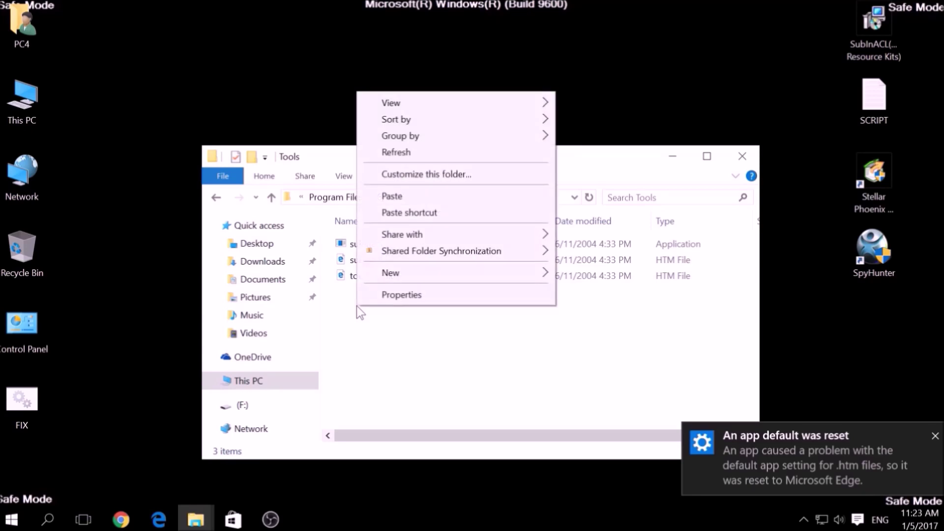
click(386, 198)
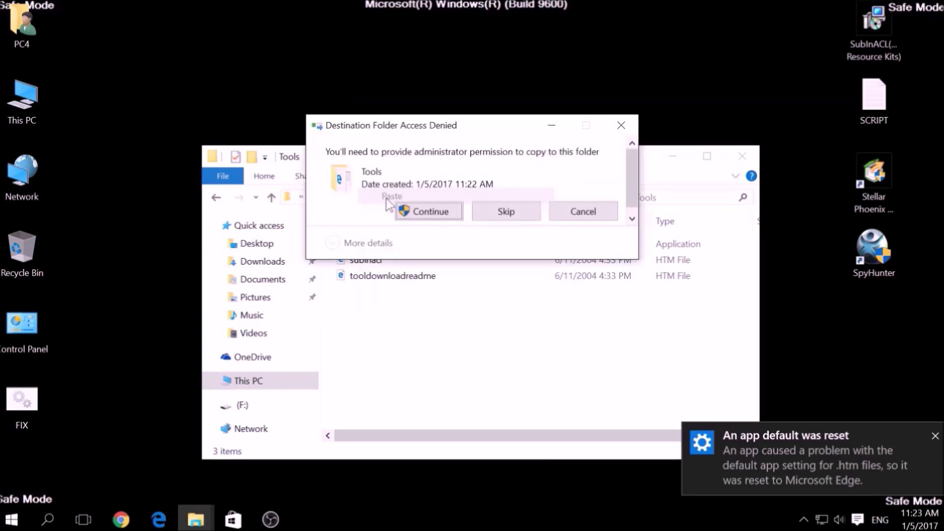
click(417, 215)
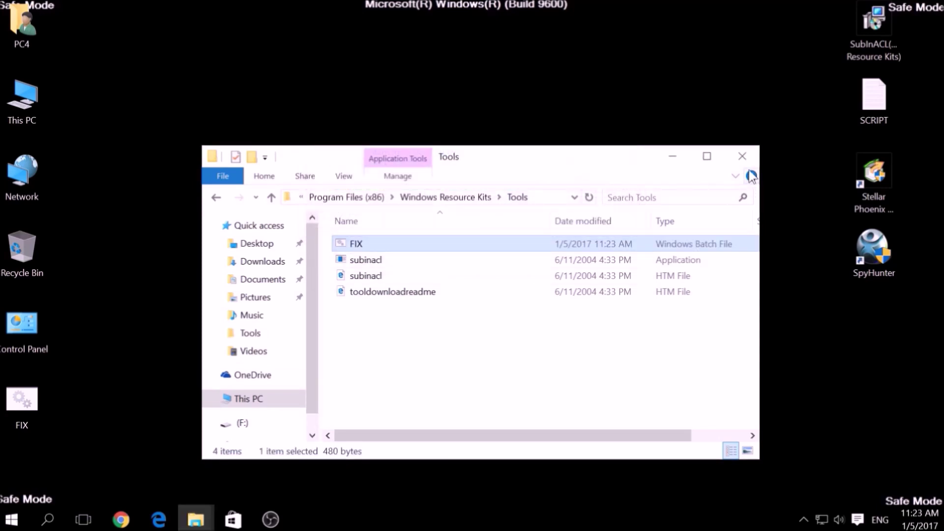
click(742, 157)
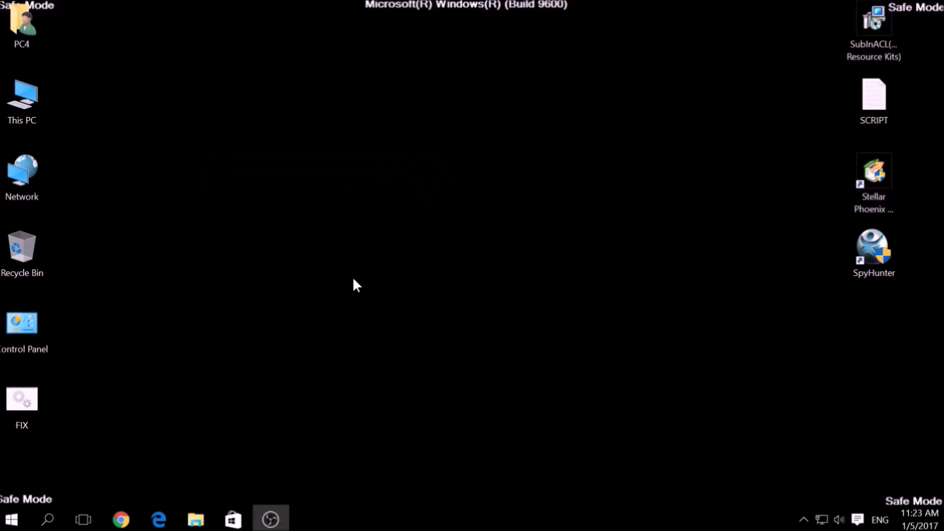
Search for cmd and start Command Prompt as administrator.
click(45, 524)
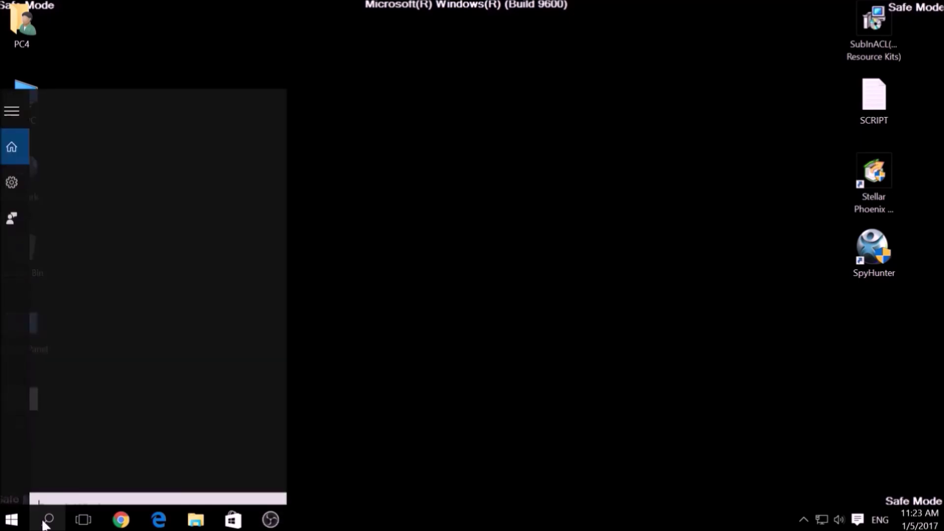
text(c)
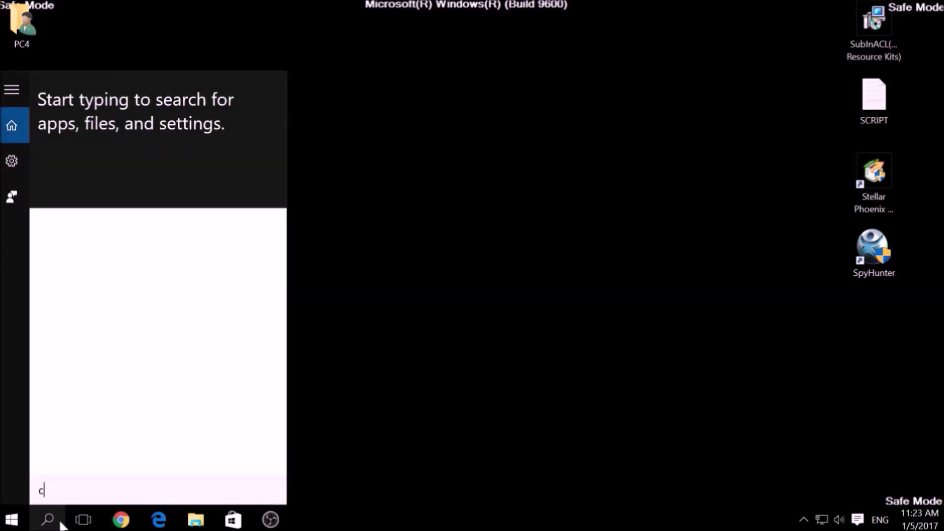
text(md)
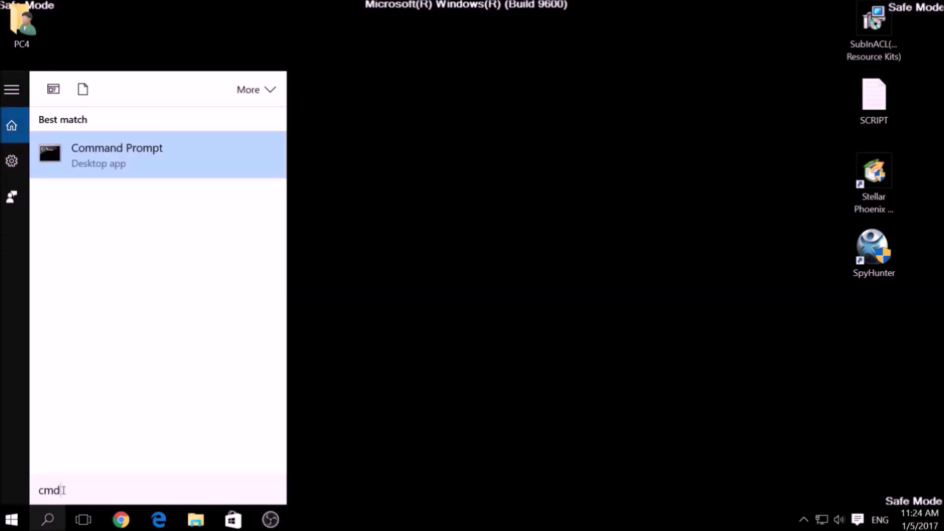
right_click(106, 167)
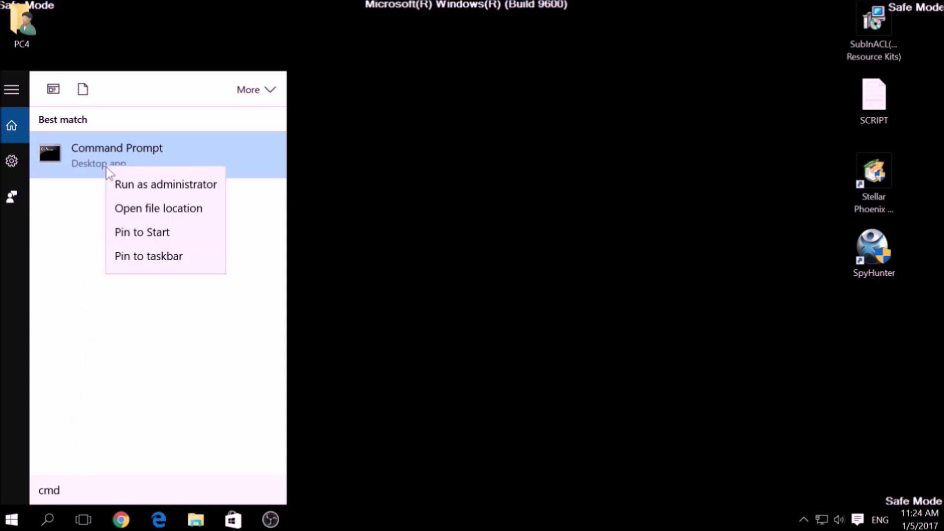
click(133, 188)
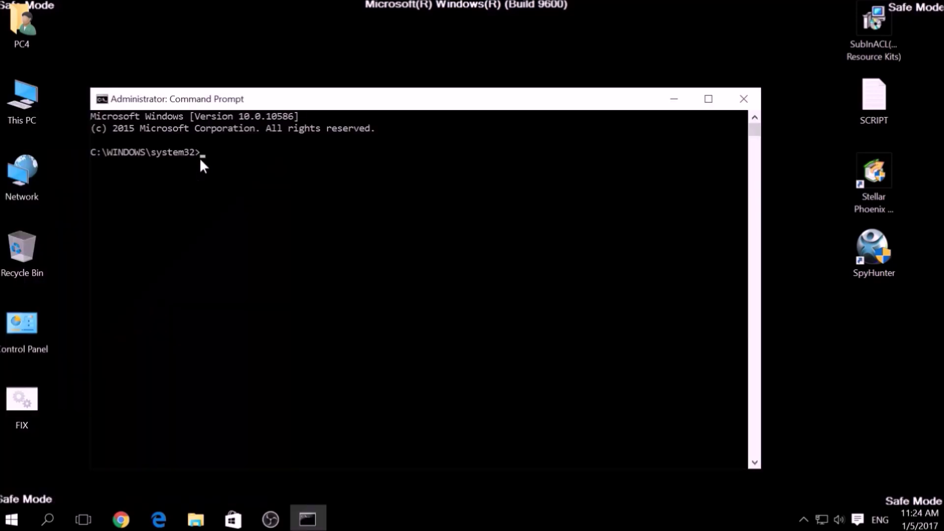
click(200, 156)
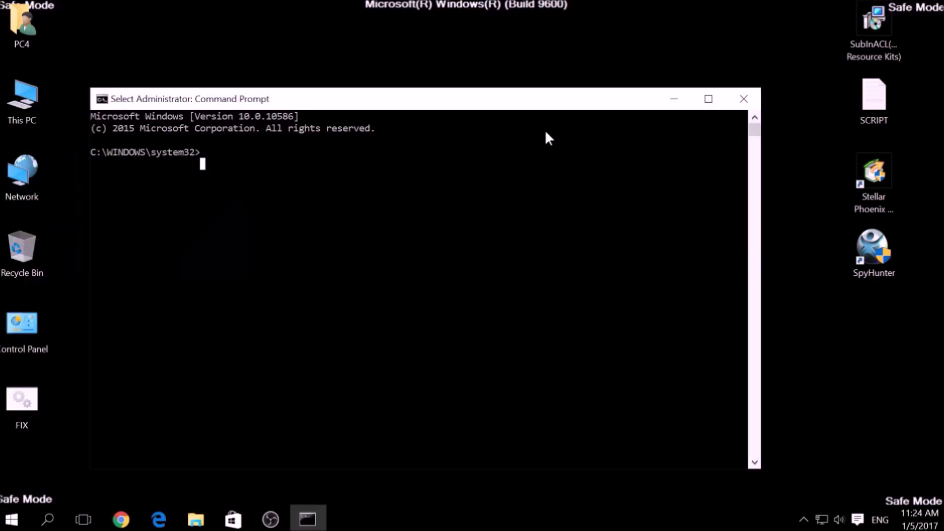
Change to the Windows Resource Kits\Tools folder and run FIX.bat.
text(CD )
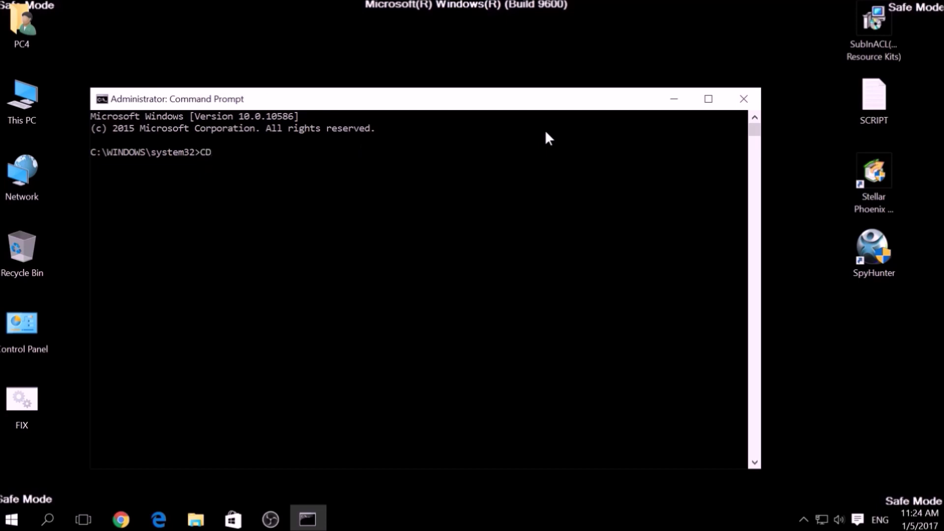
text(C:)
text(\)
text(Prog)
text(ram F)
text(les (X)
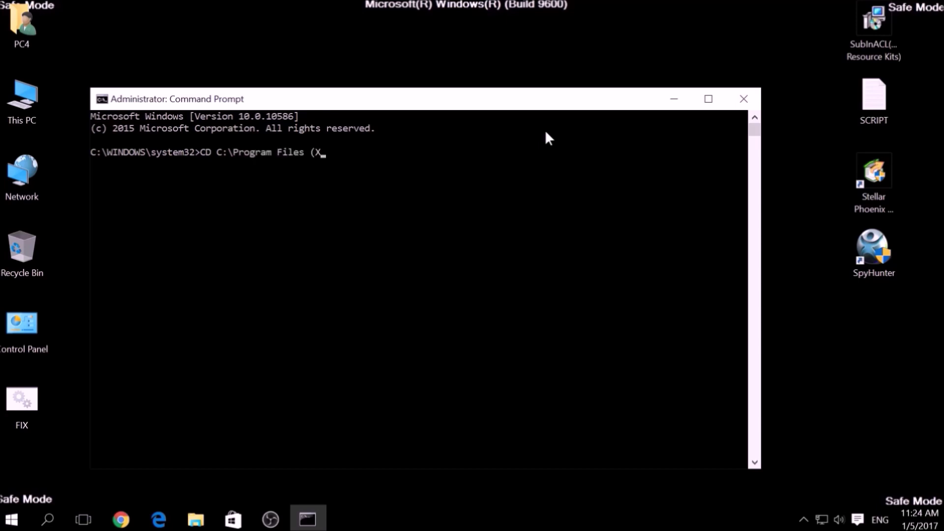
text(86)
text()\)
text(Windows)
text( Resource K)
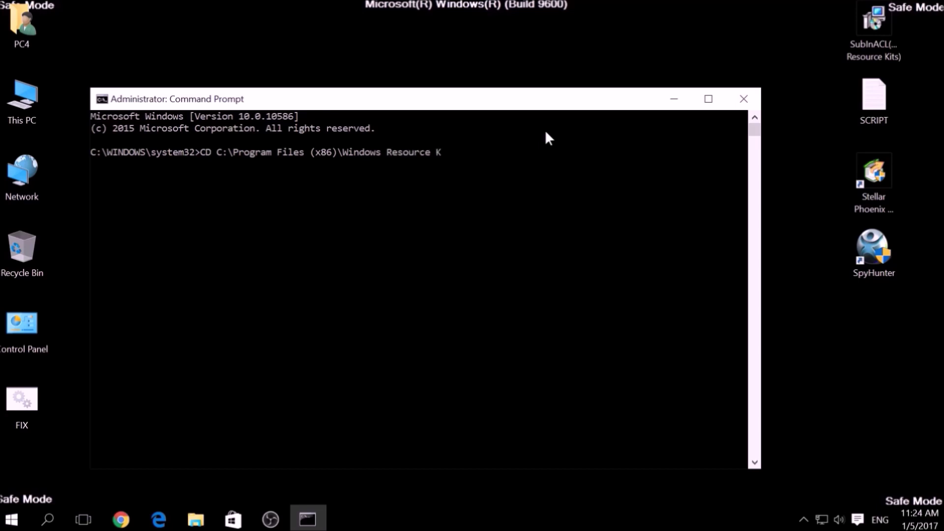
text(its)
text(\)
text(Toll)
key(BackSpace)
key(BackSpace)
text(ols)
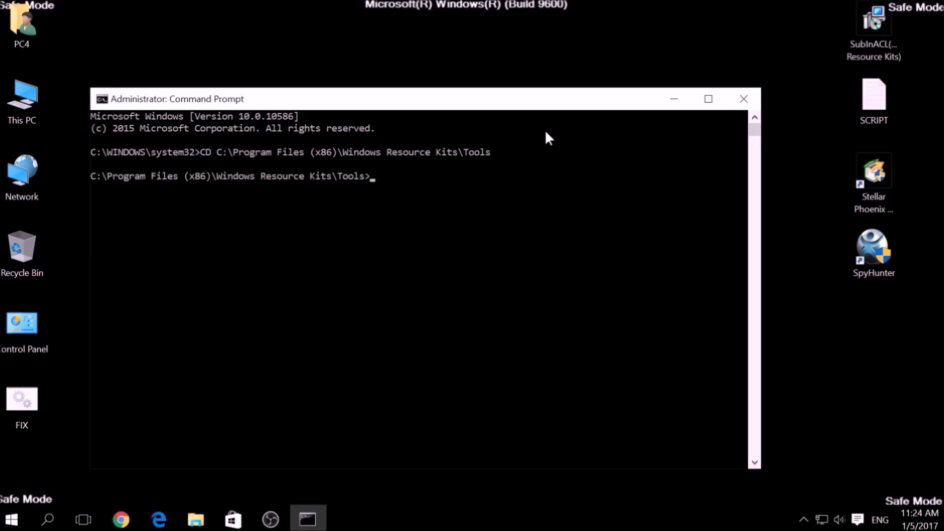
text(FIX)
text(.ba)
text(t)
key(Return)
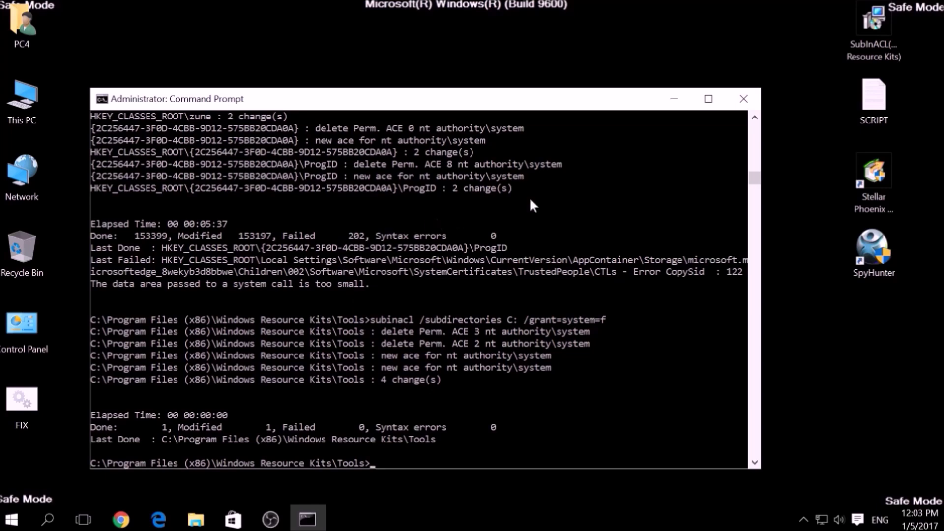
Close Command Prompt and run a SpyHunter quick scan of the computer.
click(751, 96)
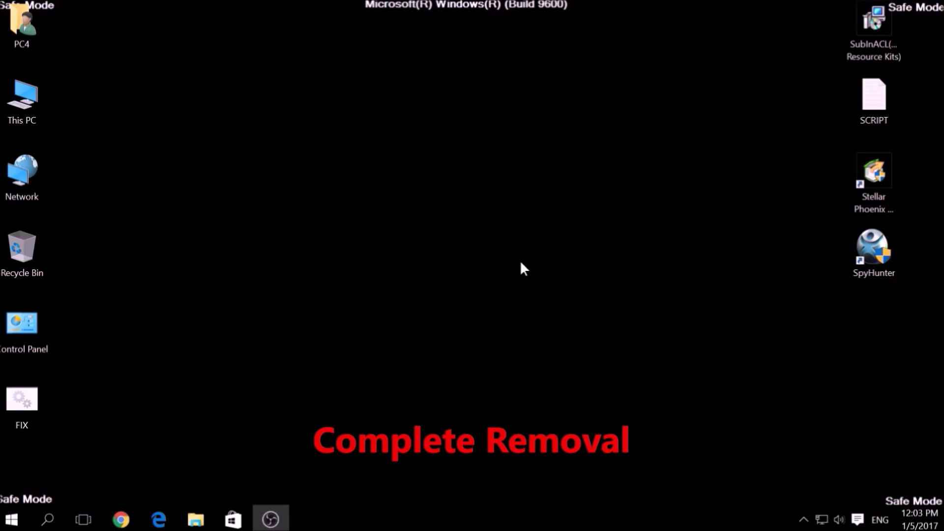
double_click(863, 267)
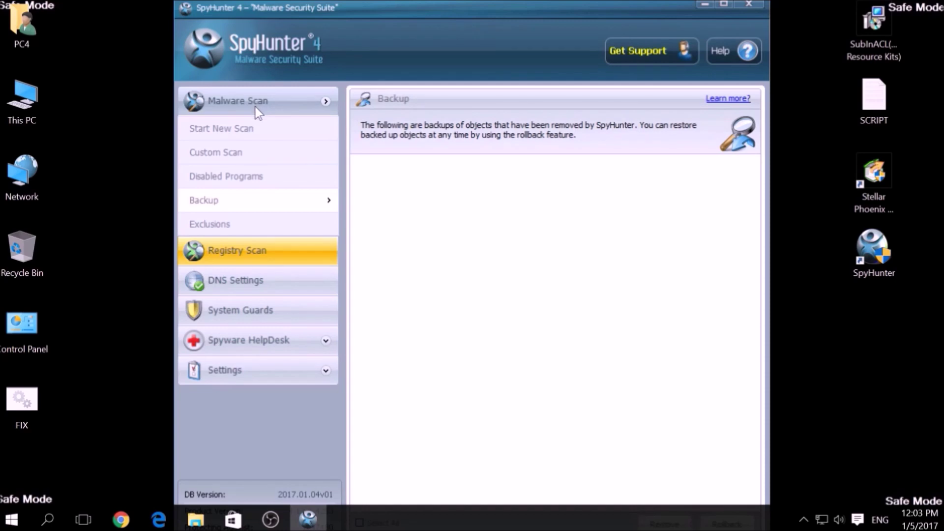
click(251, 133)
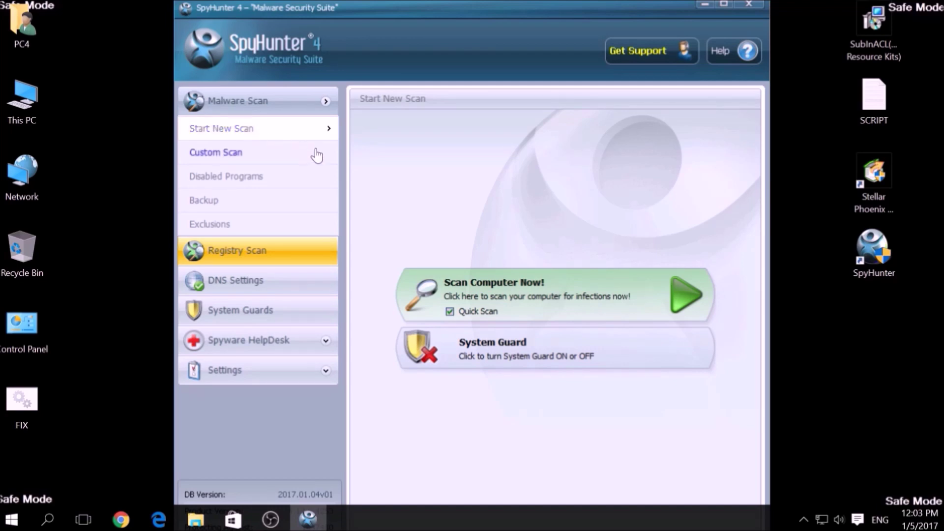
click(554, 288)
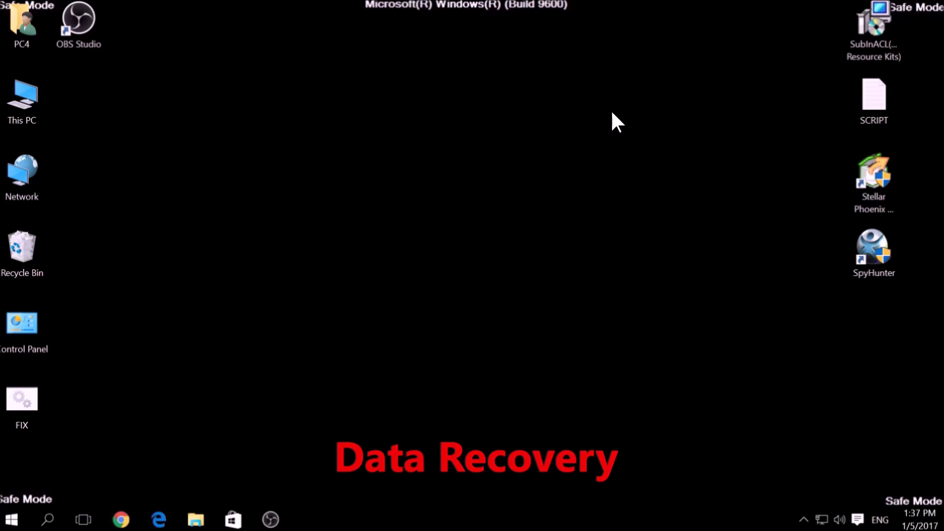
Start a Normal scan of drive C: in Stellar Phoenix, then abort it early.
click(868, 177)
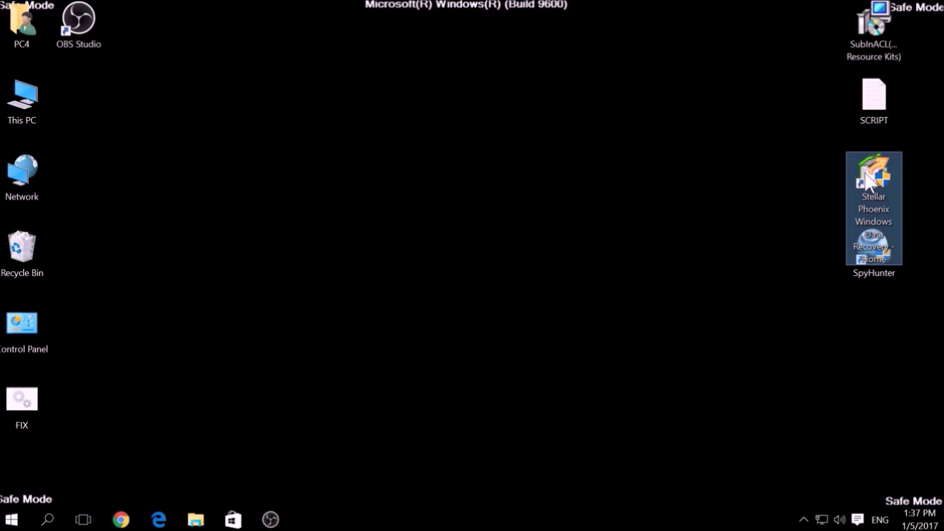
double_click(868, 182)
click(406, 229)
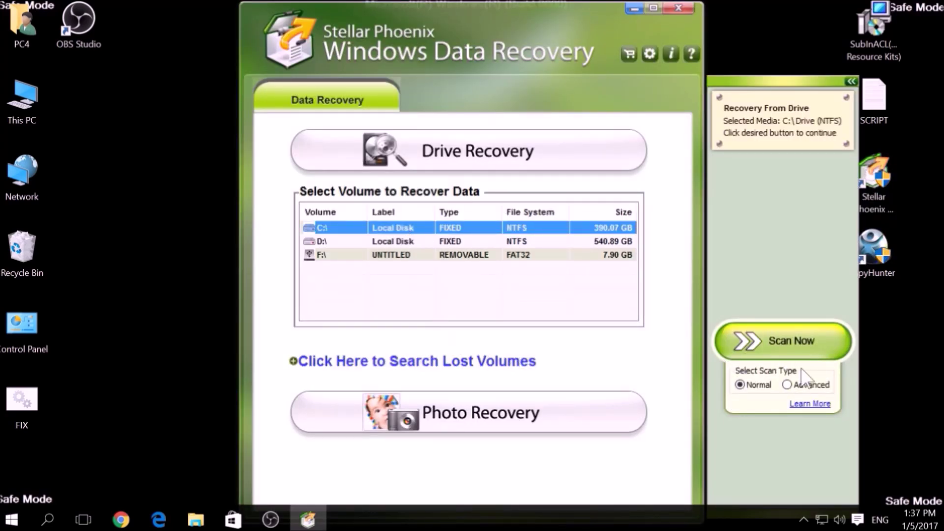
click(787, 385)
click(740, 385)
click(786, 339)
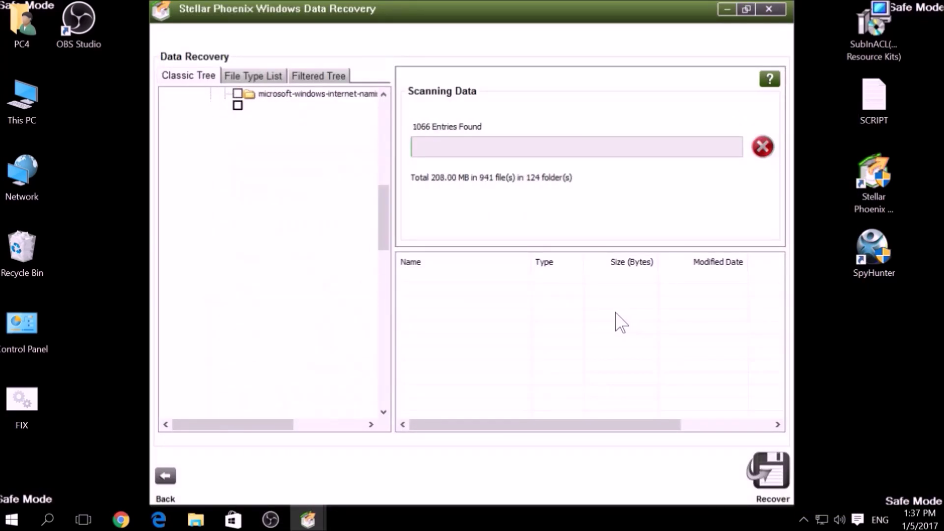
click(762, 148)
click(548, 181)
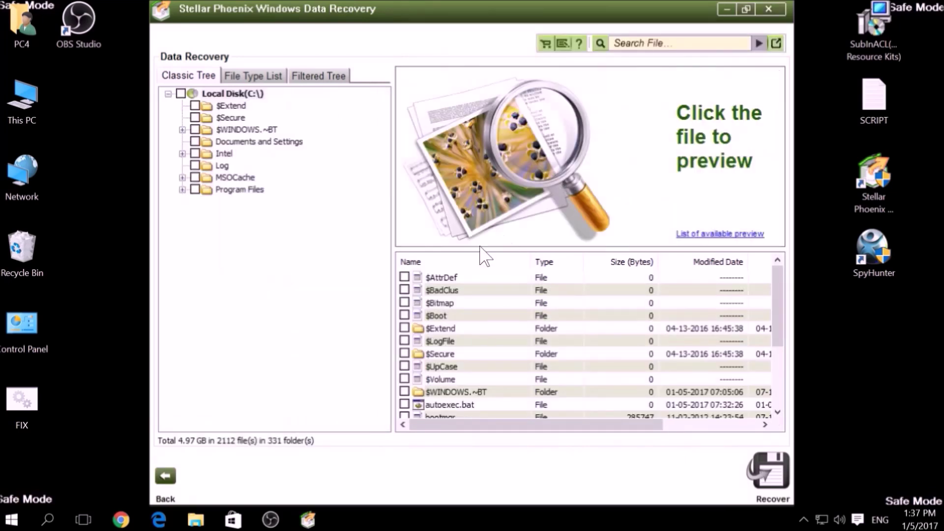
Mark $AttrDef, $BadClus, $Bitmap, $Extend, $LogFile, $WINDOWS.~BT, autoexec.bat for recovery, then close.
click(404, 277)
click(404, 290)
click(404, 302)
click(404, 328)
click(404, 341)
click(413, 316)
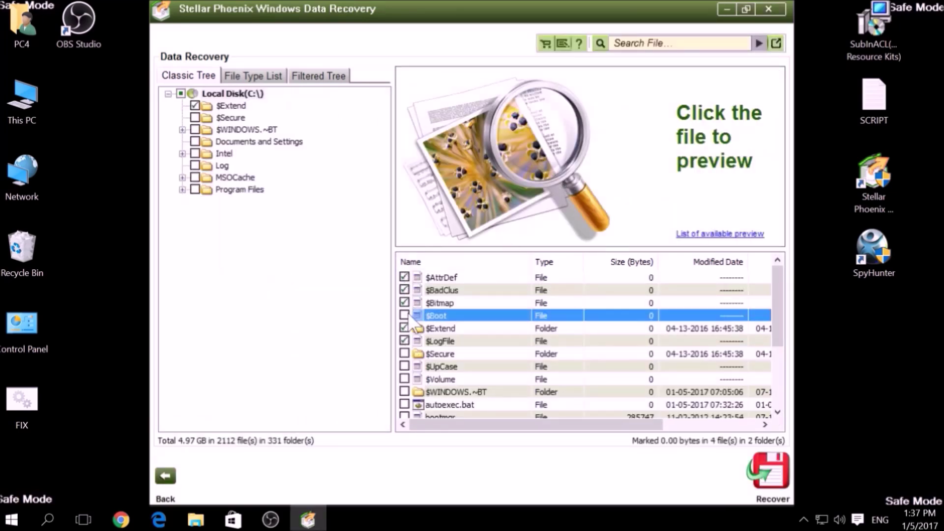
scroll(409, 315, down, 3)
click(404, 303)
click(404, 290)
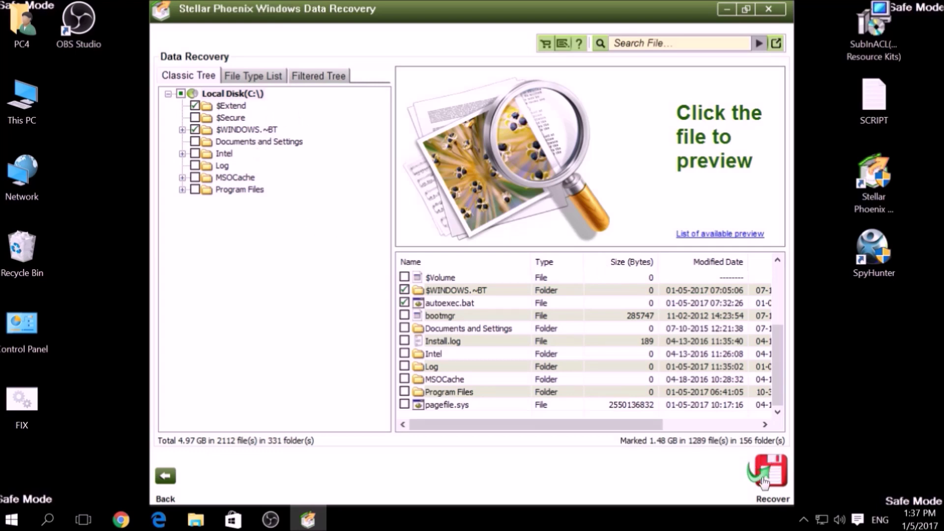
click(769, 11)
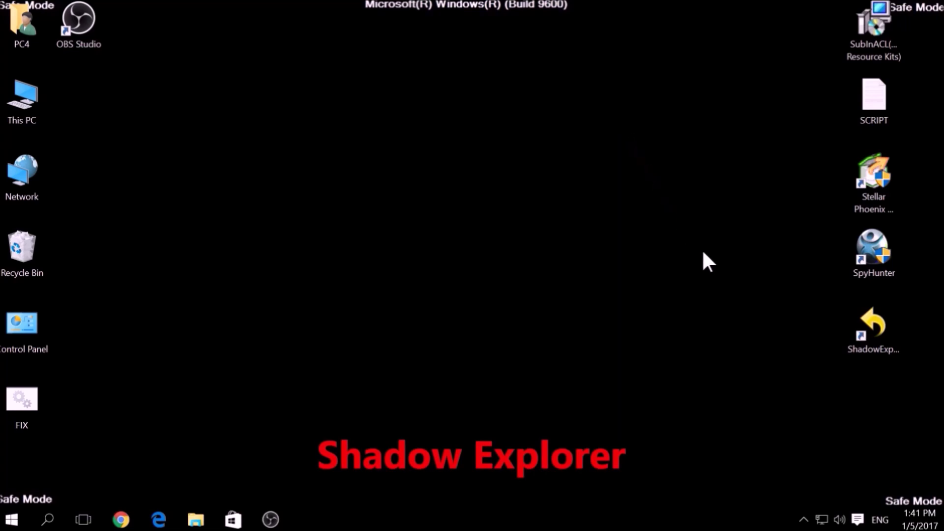
Open ShadowExplorer, dismiss the update notice, and browse Intel, MSOCache, System Volume Information, Recovery.
double_click(871, 338)
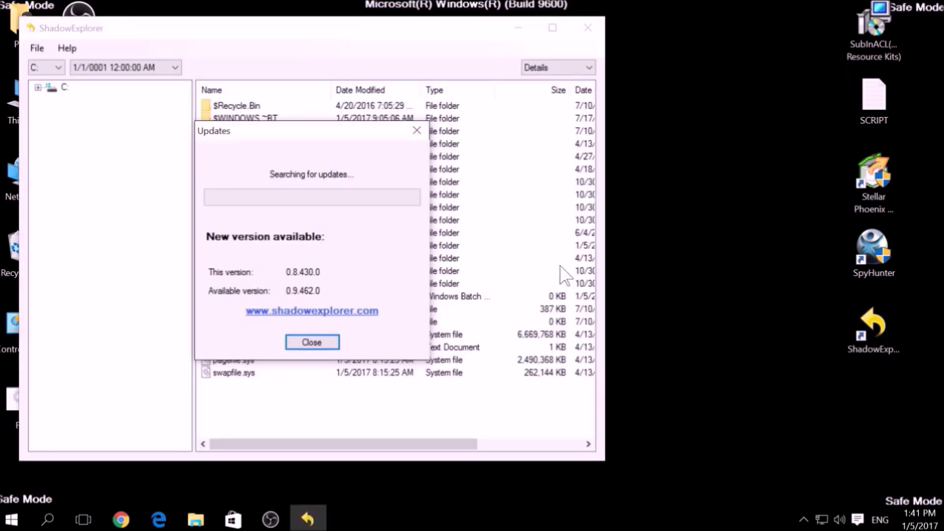
click(416, 130)
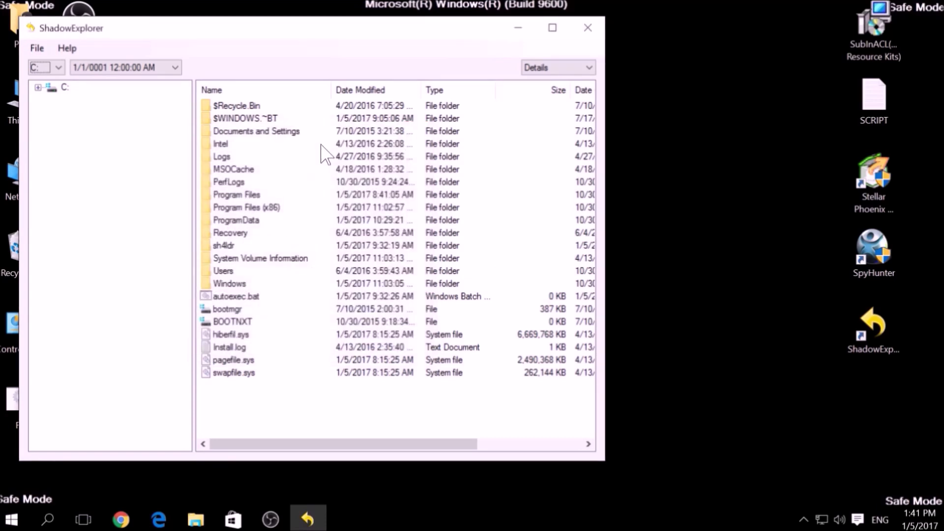
click(221, 144)
click(229, 170)
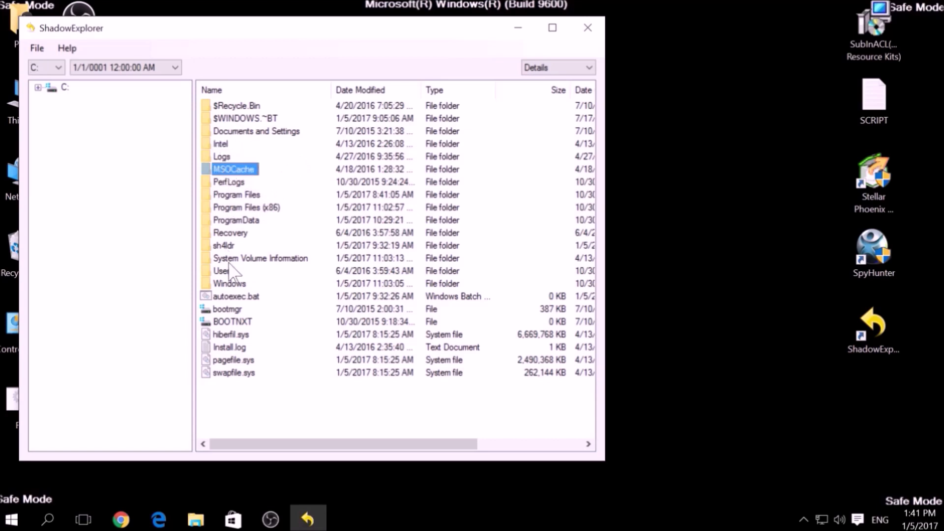
click(228, 259)
click(222, 234)
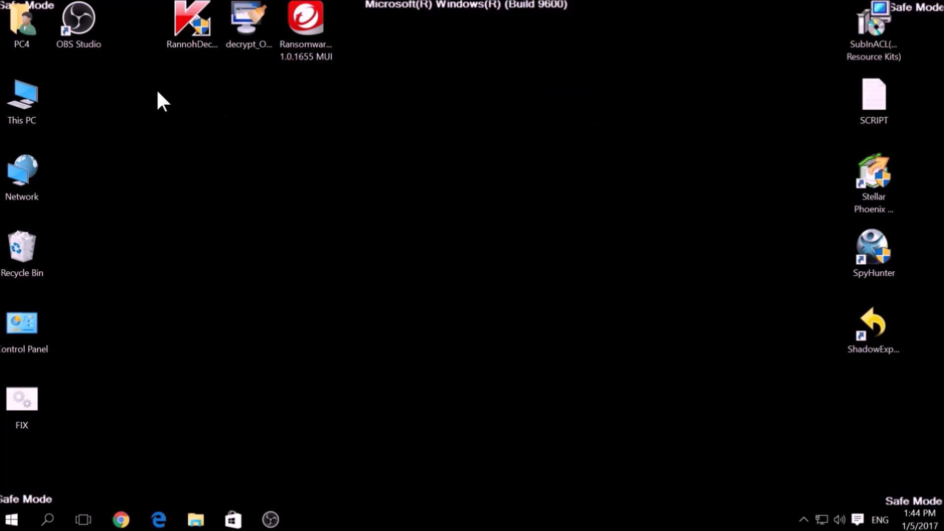
Launch the Kaspersky RannohDecryptor and minimize it.
drag(149, 85, 366, 12)
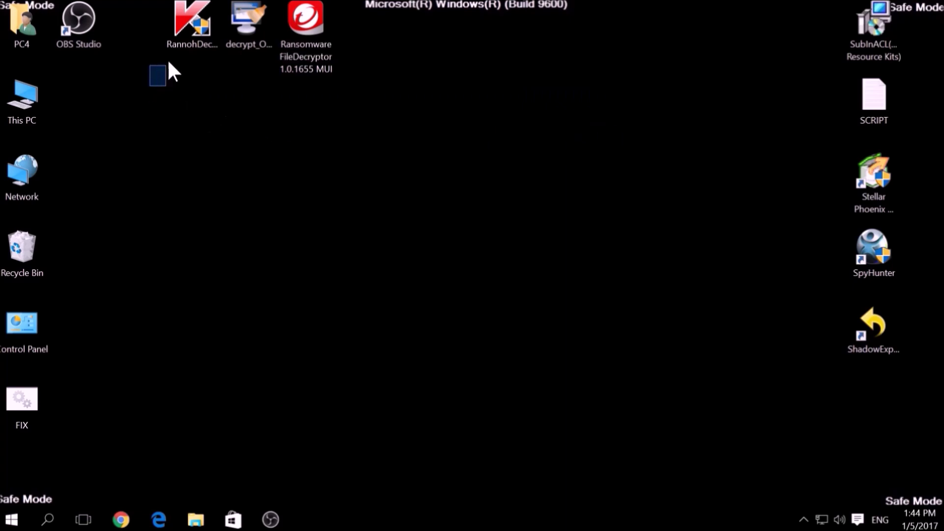
click(391, 175)
double_click(207, 33)
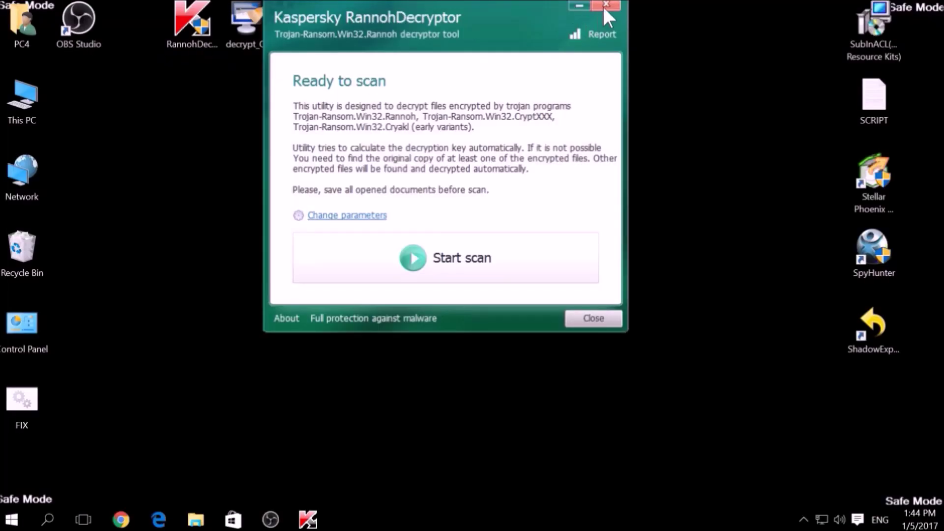
click(582, 2)
Start the Emsisoft OpenToYou decrypter, accept its licence, select drive C:, and minimize it.
double_click(258, 31)
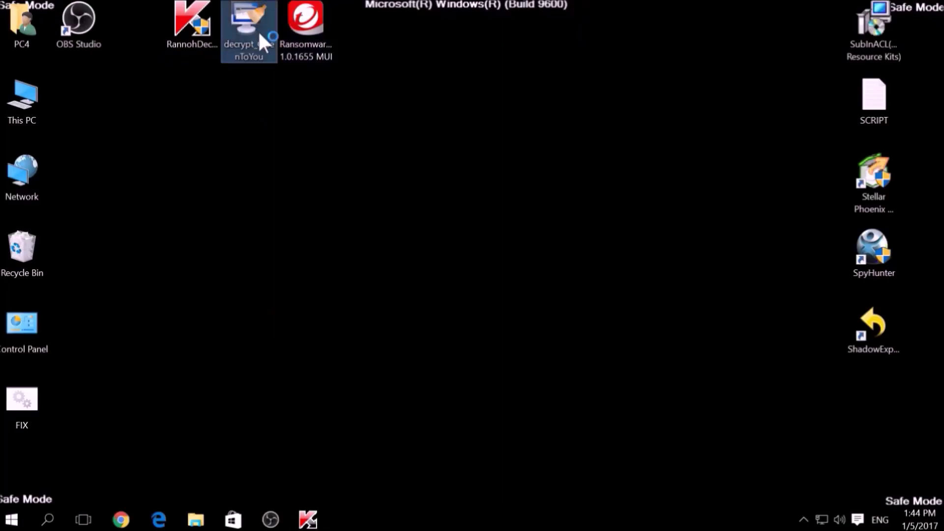
click(553, 360)
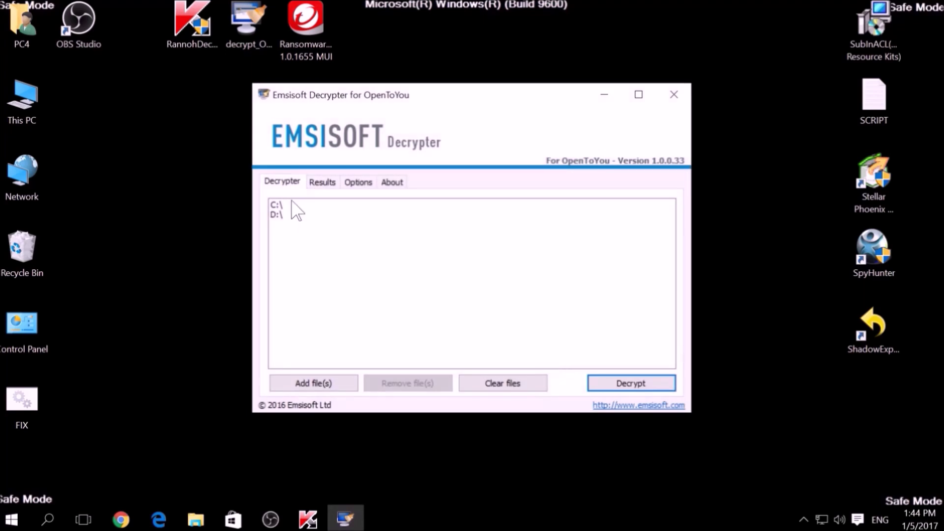
click(286, 205)
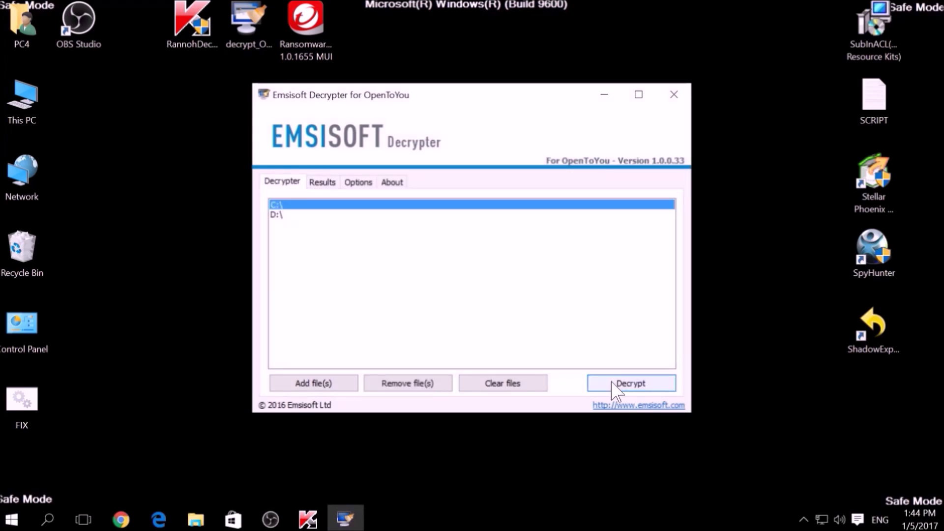
click(604, 94)
Launch Trend Micro Ransomware File Decryptor, accept the licence, and close the ransomware list unchosen.
click(294, 39)
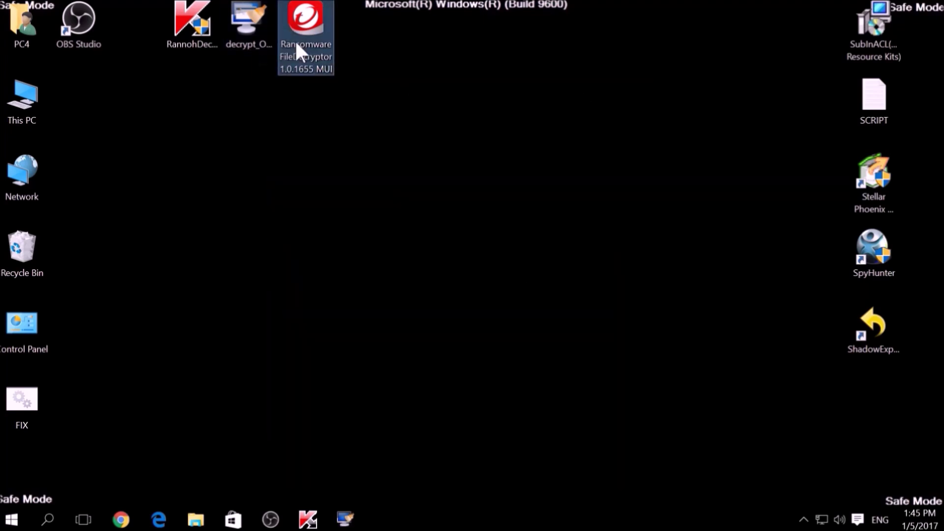
double_click(296, 40)
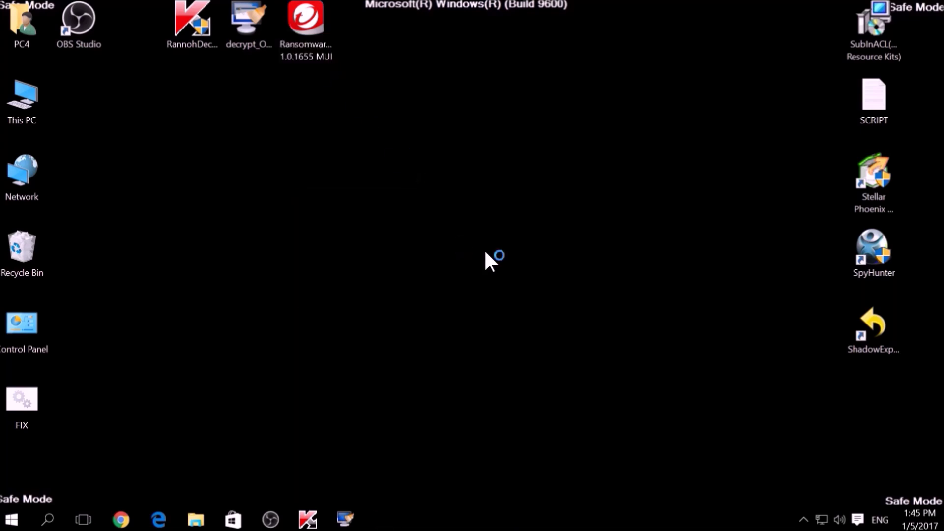
click(427, 405)
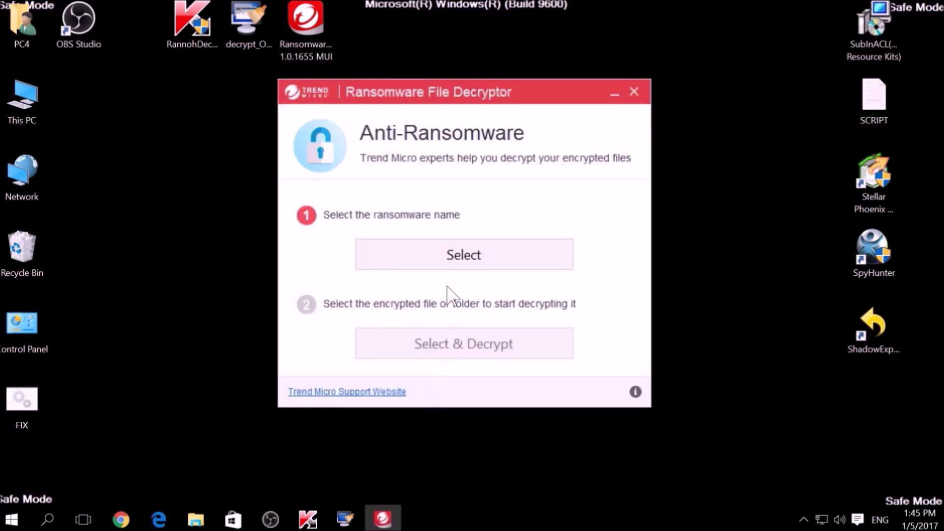
click(443, 264)
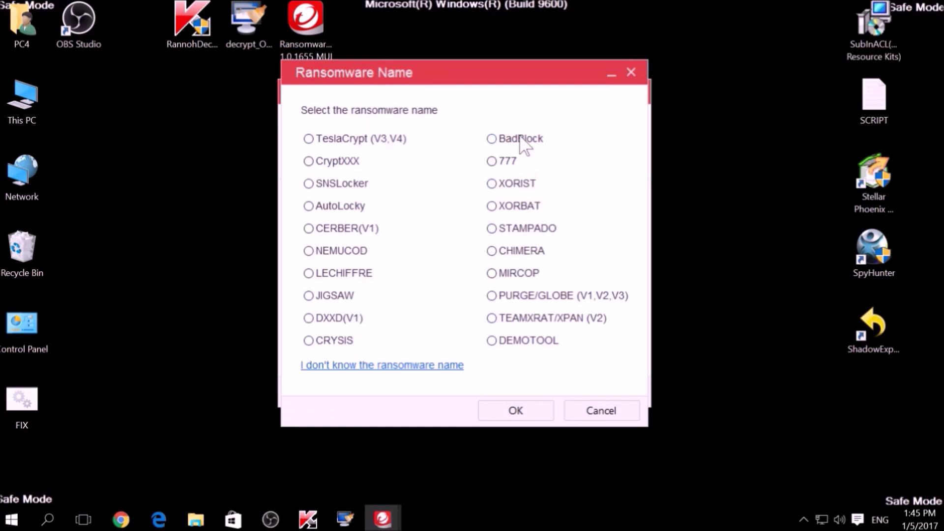
click(577, 412)
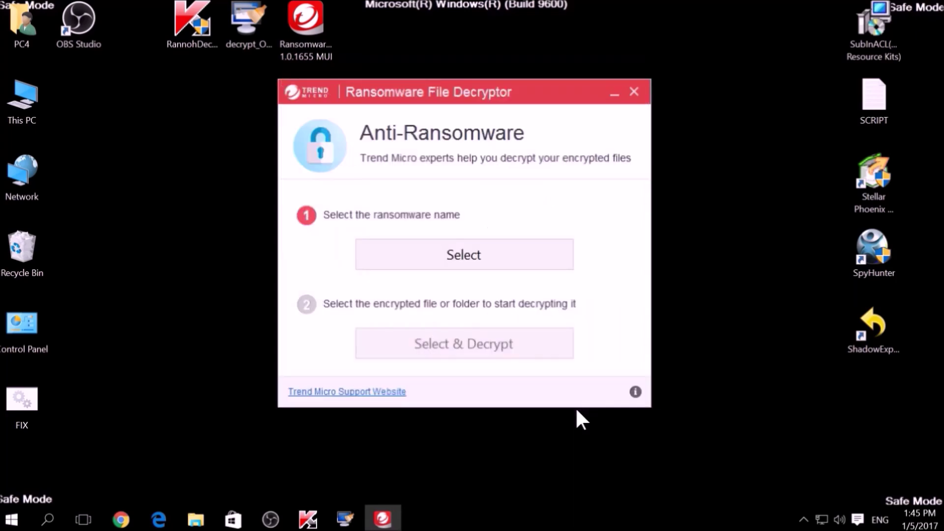